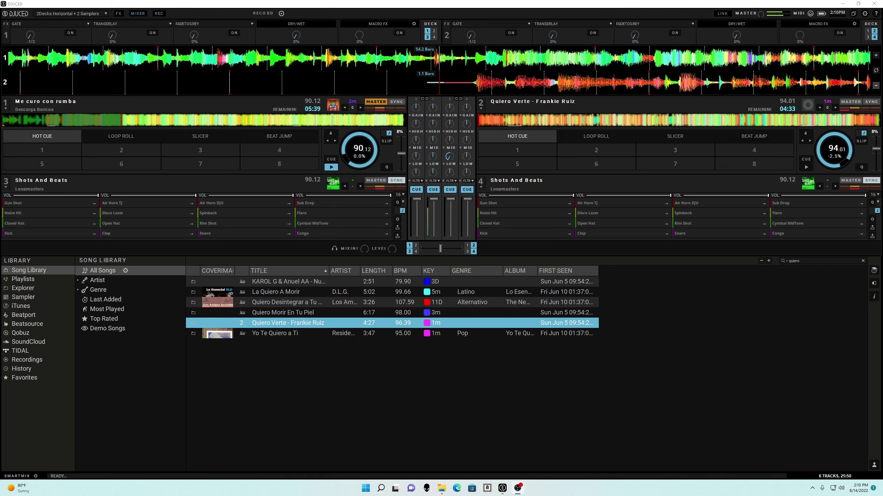
# Step: Select Quiero Morir En Tu Piel in the filtered song list and load it onto deck 1
pyautogui.click(547, 412)
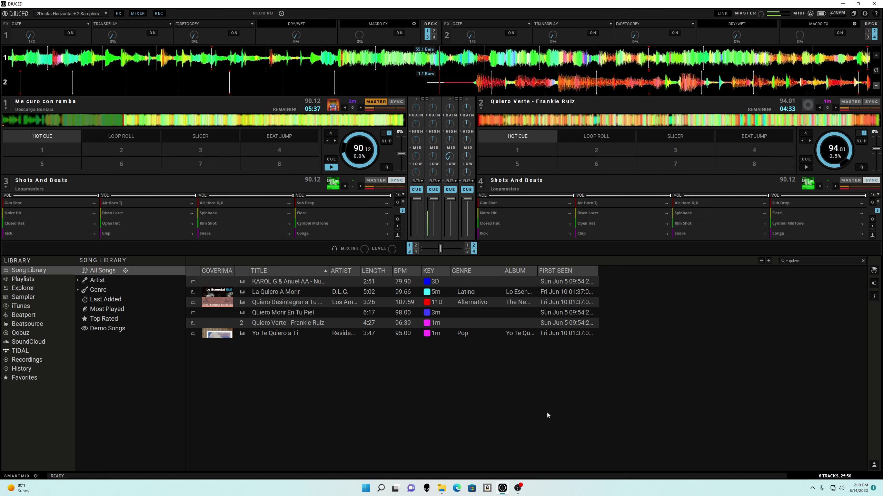
pyautogui.press('Up')
pyautogui.press('Down')
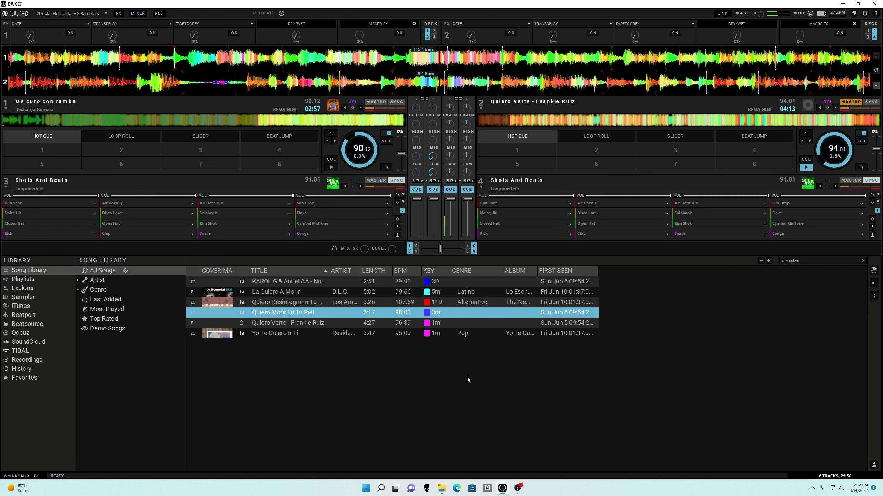
pyautogui.hotkey('shift', 'Left')
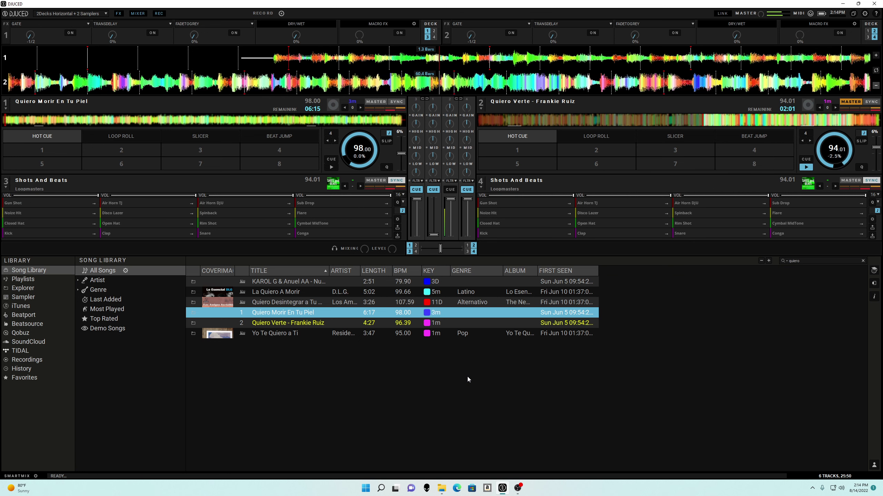
# Step: Transition playback from Quiero Verte on deck 2 to Quiero Morir En Tu Piel on deck 1, stopping deck 2
pyautogui.click(421, 408)
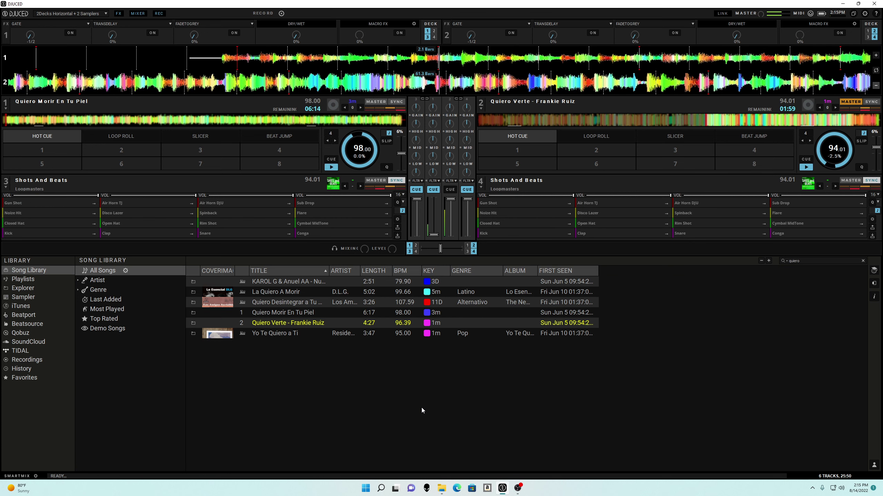
pyautogui.press('space')
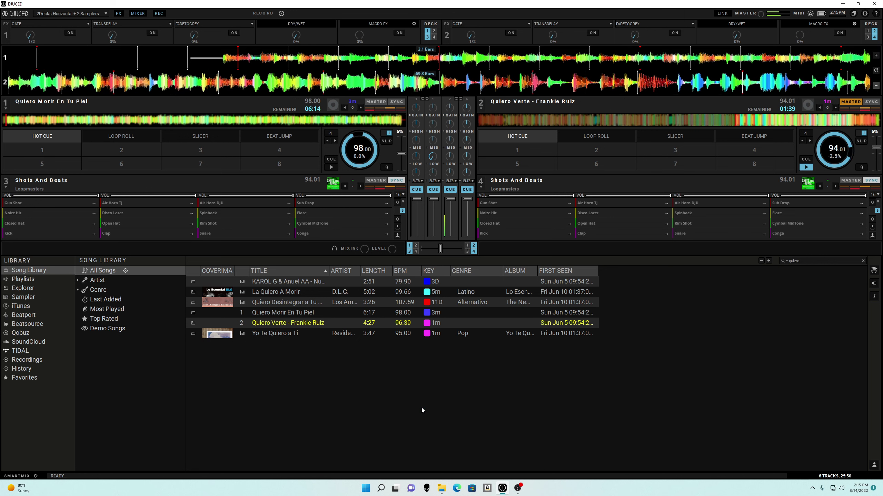
pyautogui.press('space')
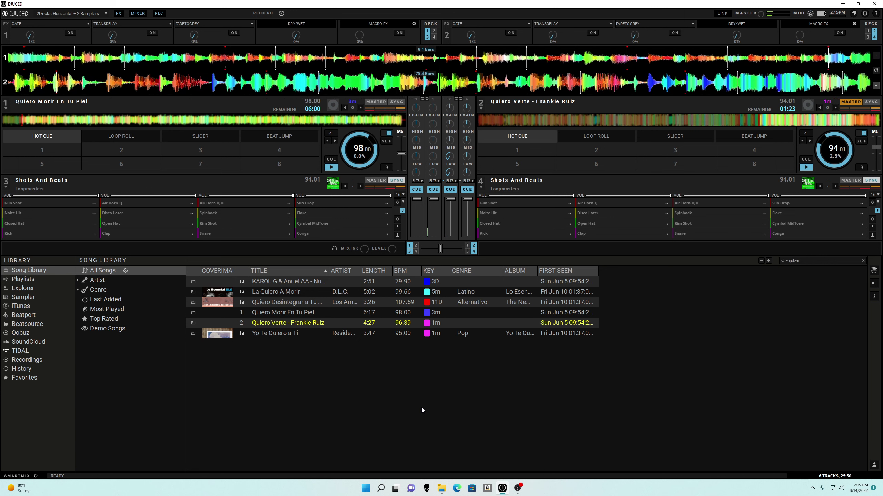
pyautogui.press('space')
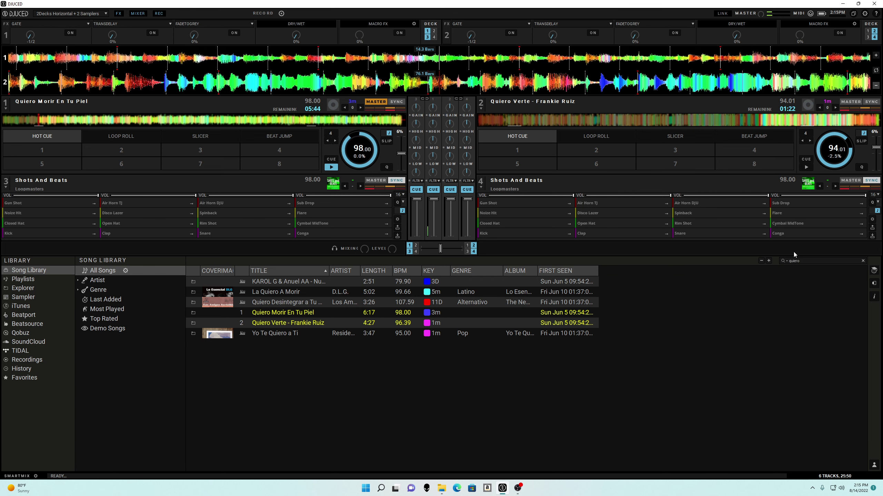
# Step: Clear the library search and select Aguanile Mark Anthony in the full song list
pyautogui.click(862, 261)
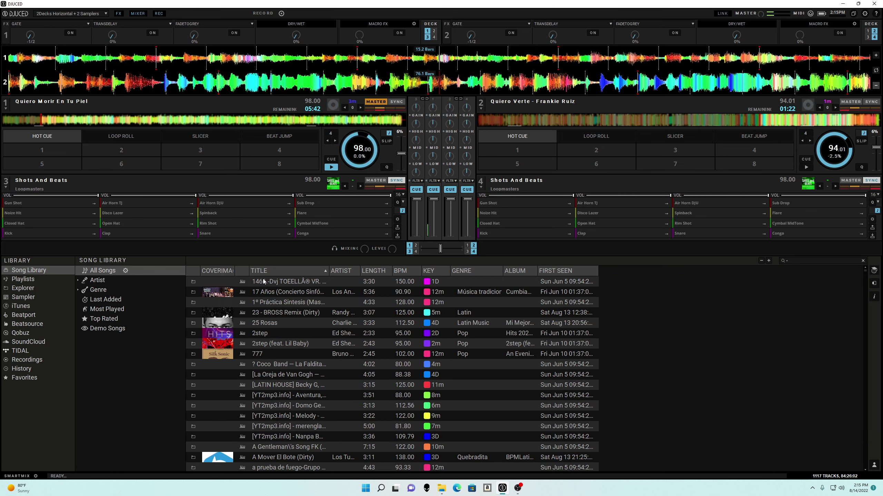
pyautogui.scroll(-8, 269, 302)
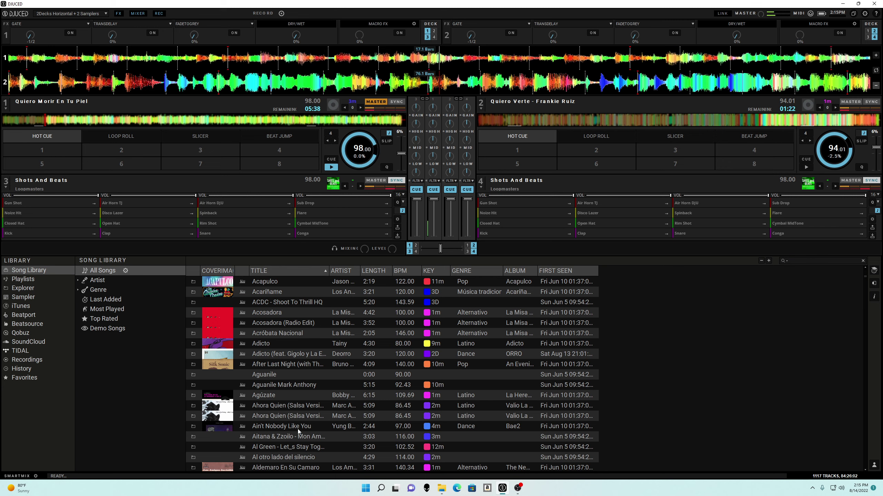
pyautogui.click(303, 417)
pyautogui.click(299, 409)
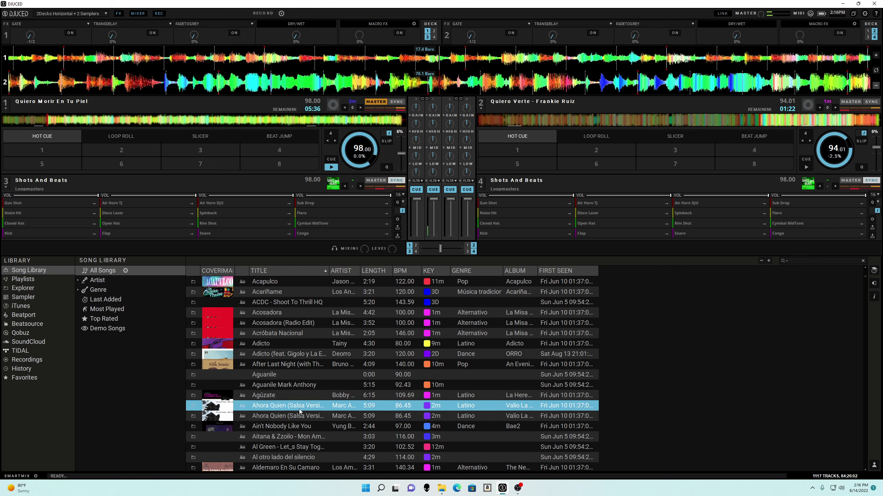
pyautogui.click(295, 386)
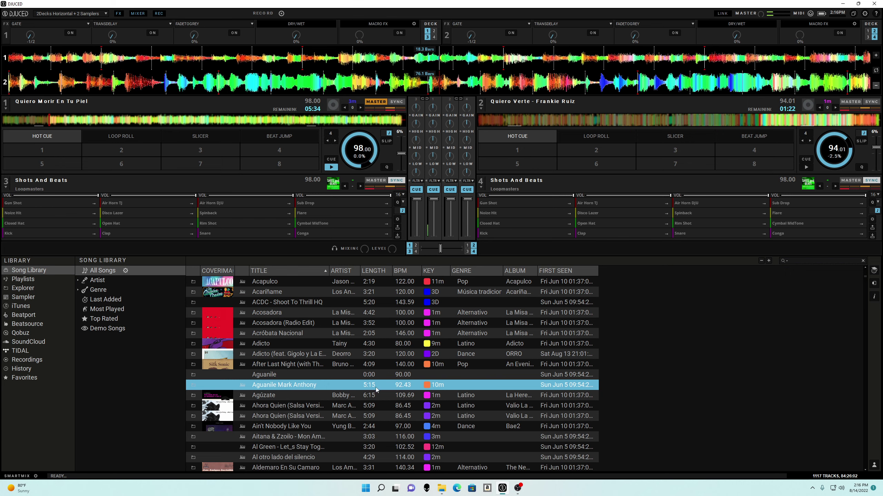
# Step: Find the second Amores Como el Nuestro entry in the song list and load it onto deck 2
pyautogui.scroll(-2, 378, 399)
pyautogui.scroll(-3, 378, 399)
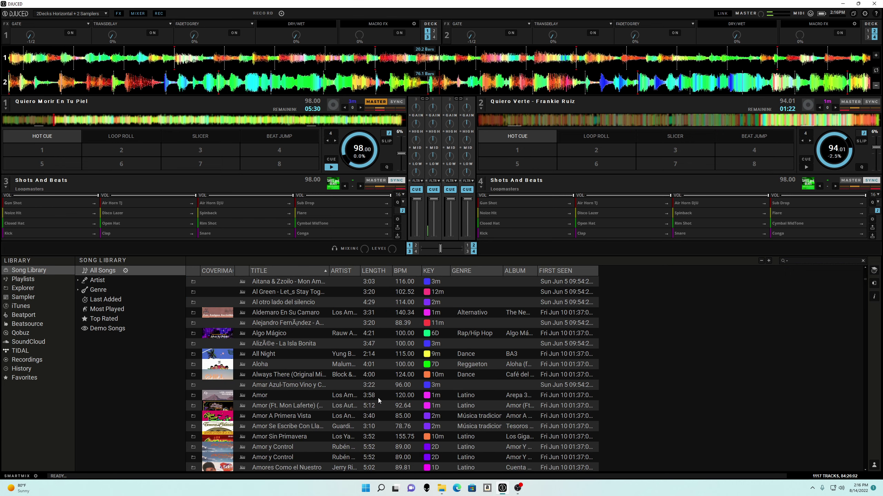
pyautogui.scroll(-2, 378, 398)
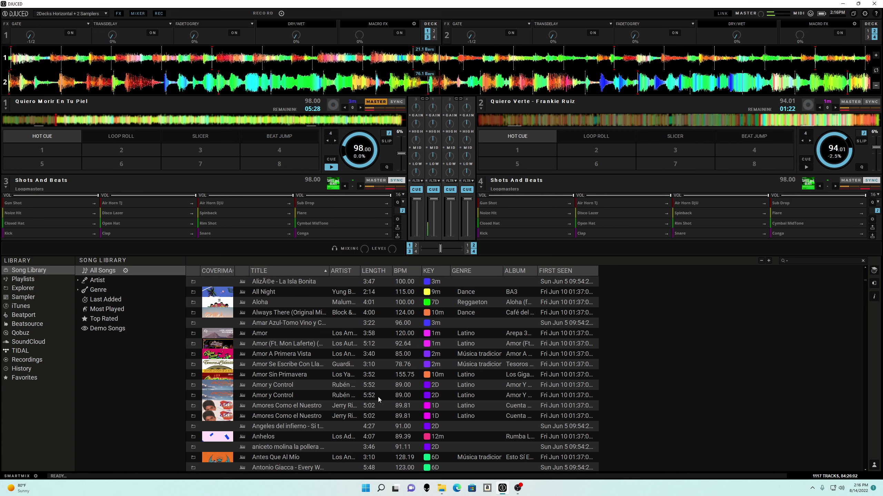
pyautogui.click(296, 418)
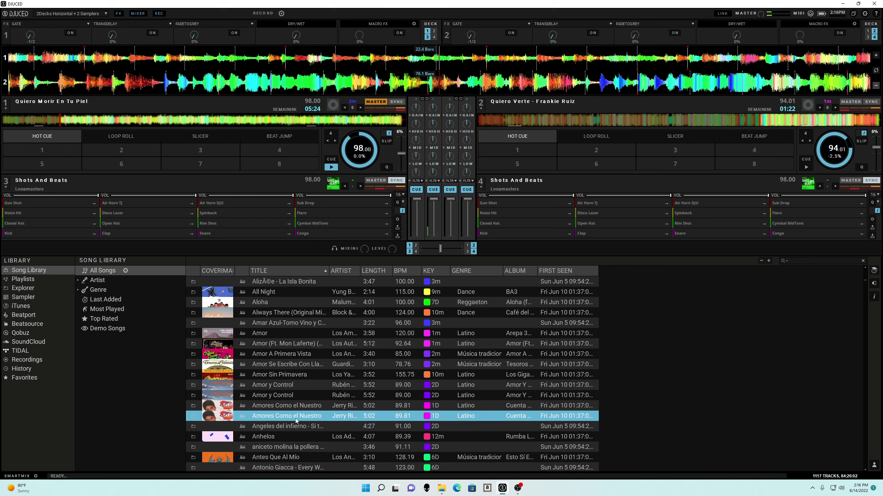
pyautogui.click(304, 418)
pyautogui.scroll(-2, 305, 418)
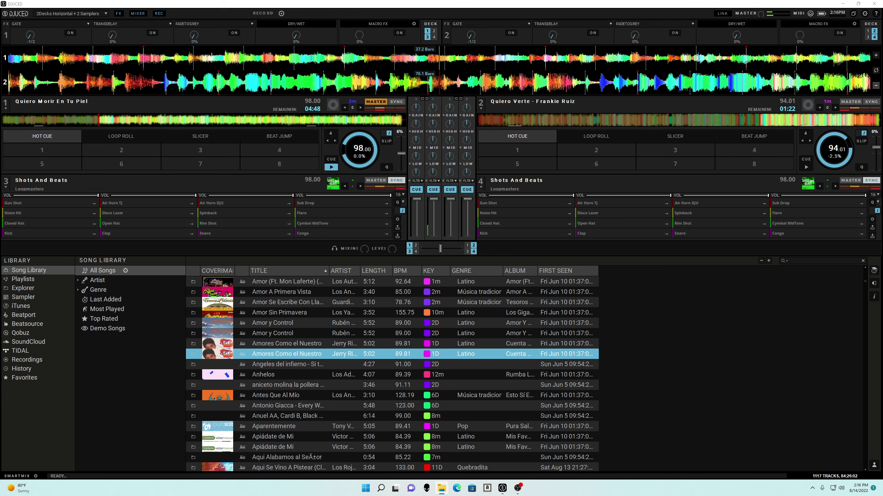
pyautogui.doubleClick(335, 357)
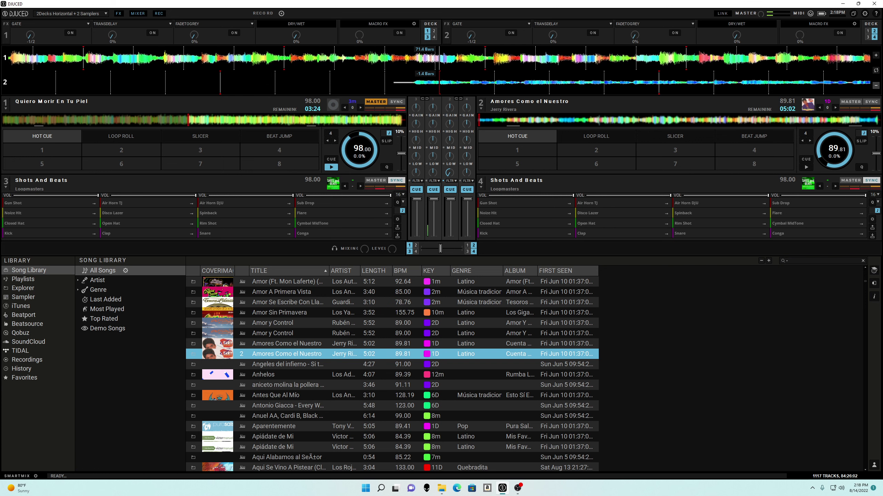
# Step: Search the library for "tu con el" and try to load Tu Con El onto deck 2
pyautogui.click(801, 260)
pyautogui.write('tu')
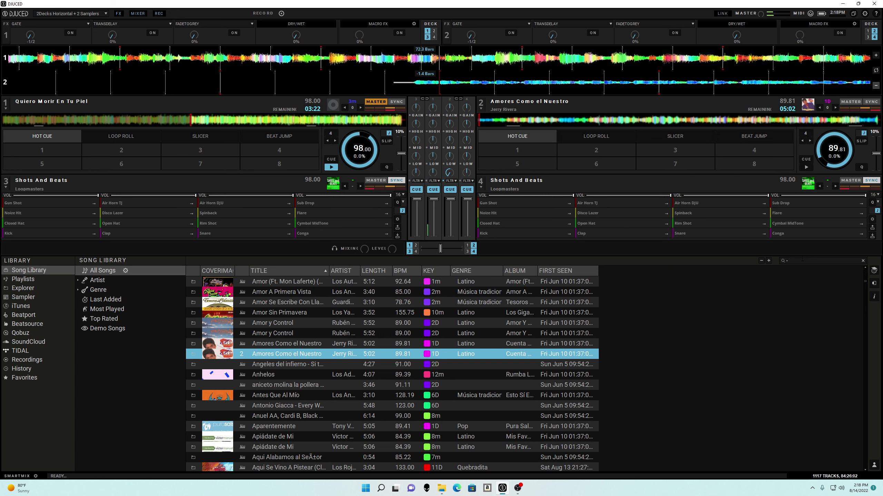
pyautogui.write(' con el')
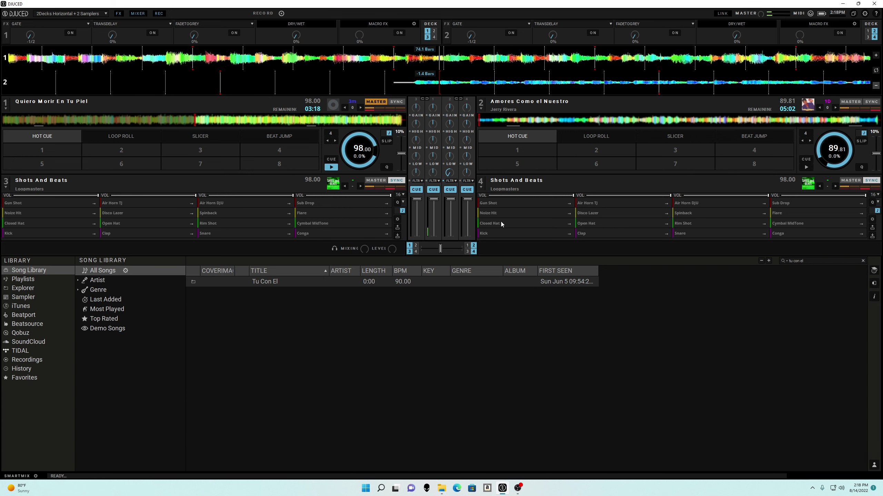
pyautogui.click(265, 281)
pyautogui.moveTo(266, 282); pyautogui.dragTo(827, 134)
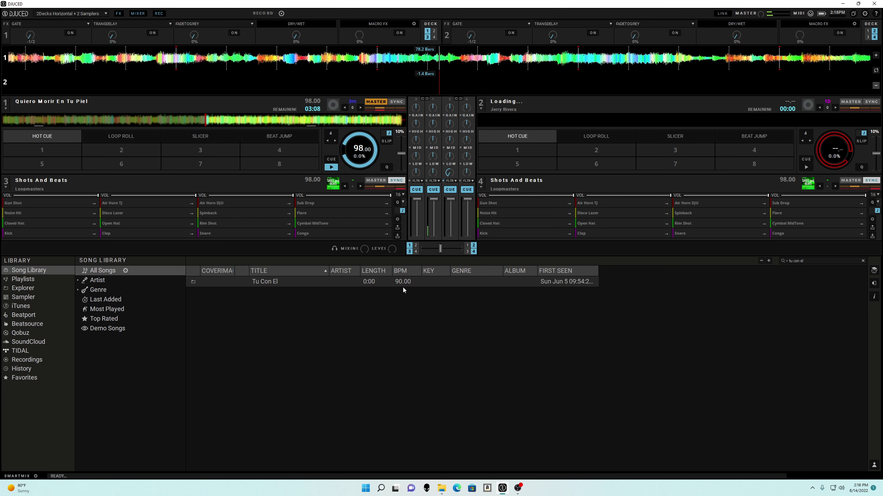
pyautogui.click(391, 286)
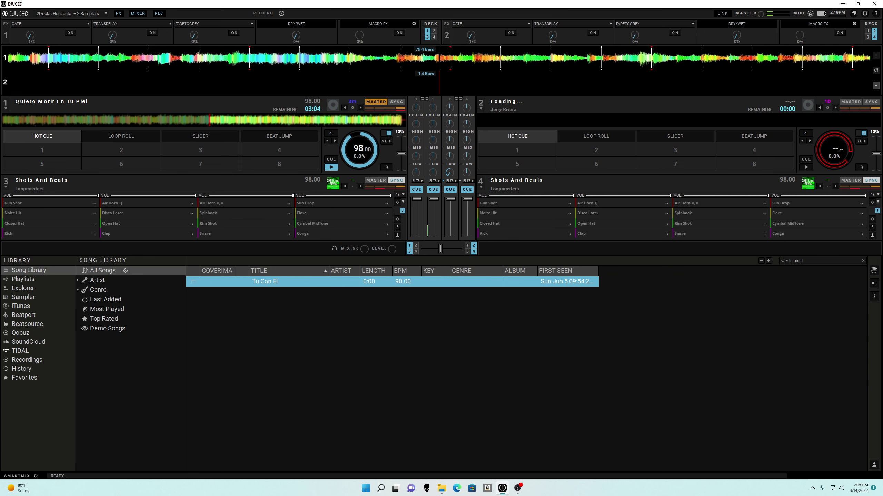
# Step: Load BÉSAME - PORFI BALOA from the full, unfiltered song list onto deck 2 and stop playback on deck 1
pyautogui.click(862, 261)
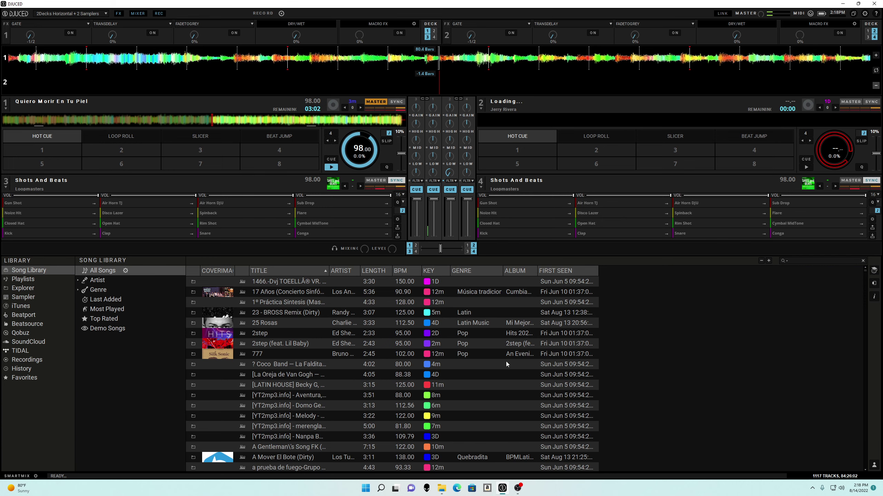
pyautogui.scroll(-1, 464, 381)
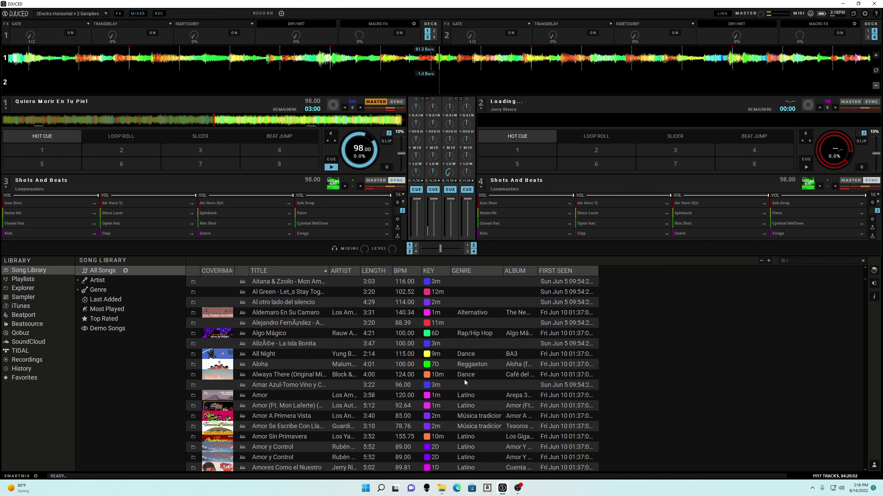
pyautogui.scroll(-8, 465, 381)
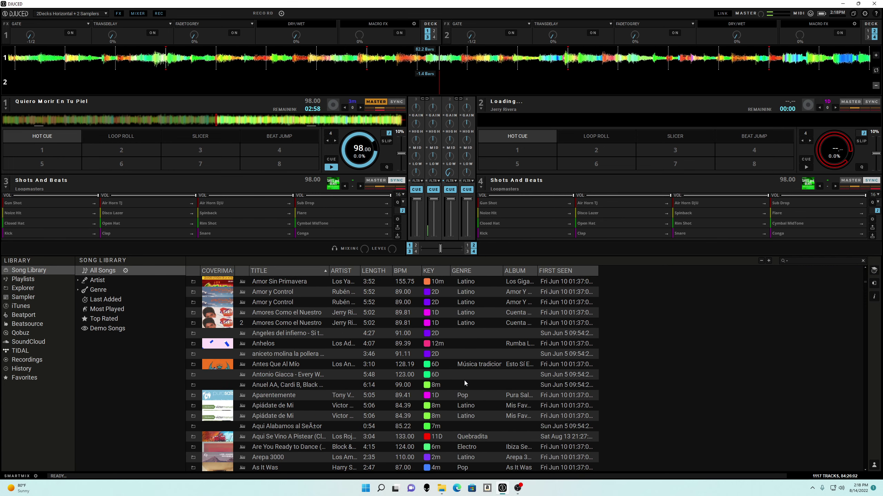
pyautogui.scroll(-4, 465, 382)
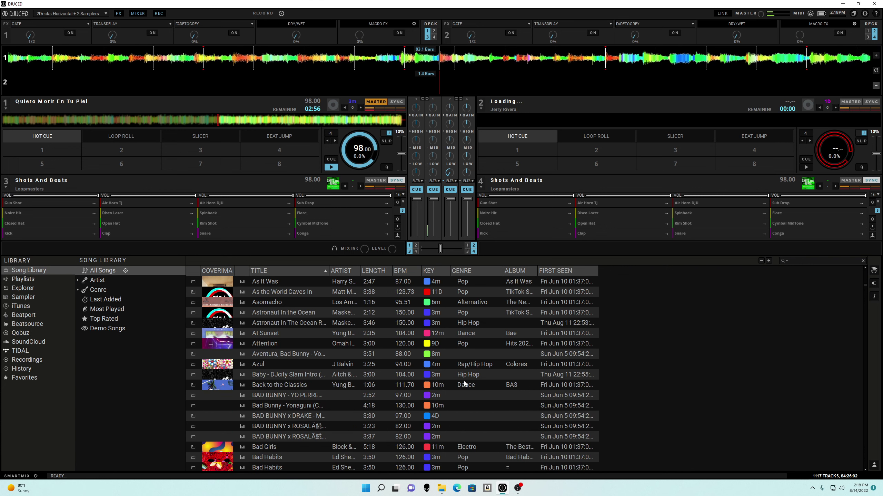
pyautogui.scroll(-2, 464, 380)
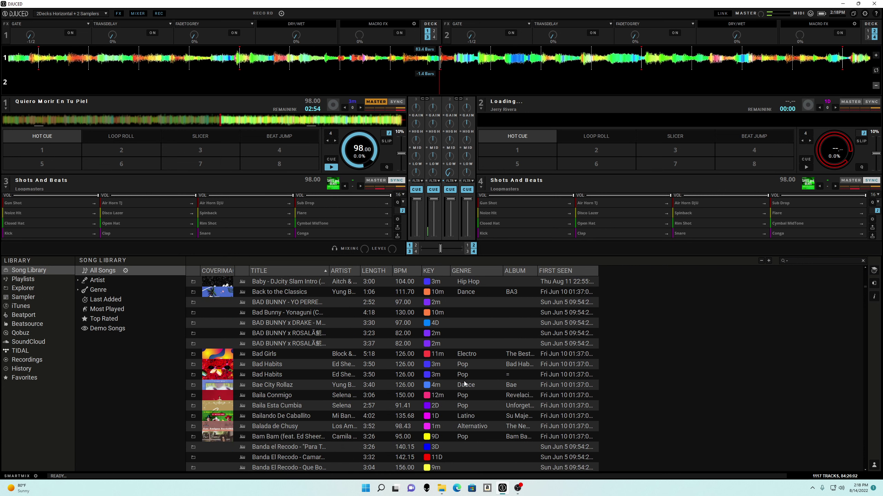
pyautogui.scroll(-2, 464, 384)
pyautogui.scroll(-4, 455, 465)
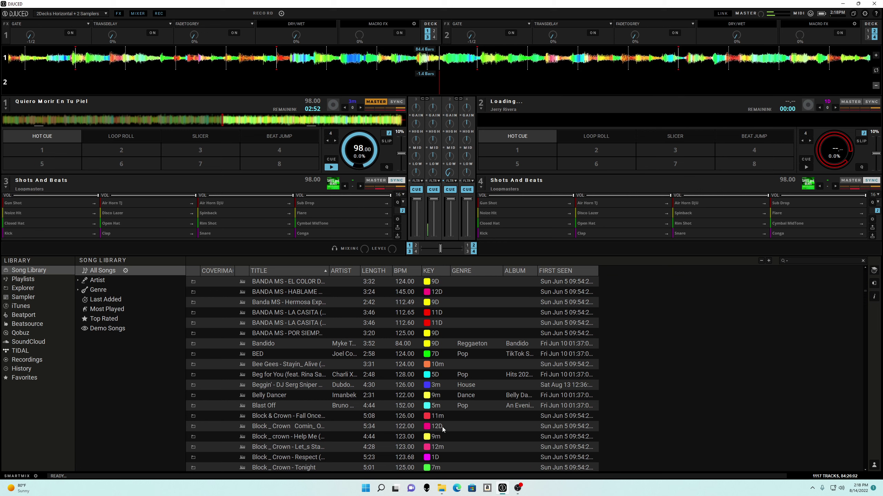
pyautogui.scroll(-8, 428, 433)
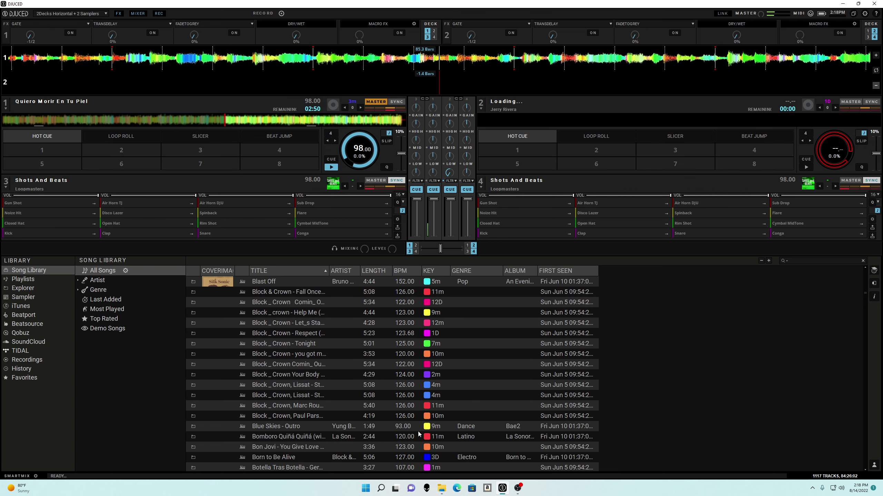
pyautogui.scroll(-5, 418, 435)
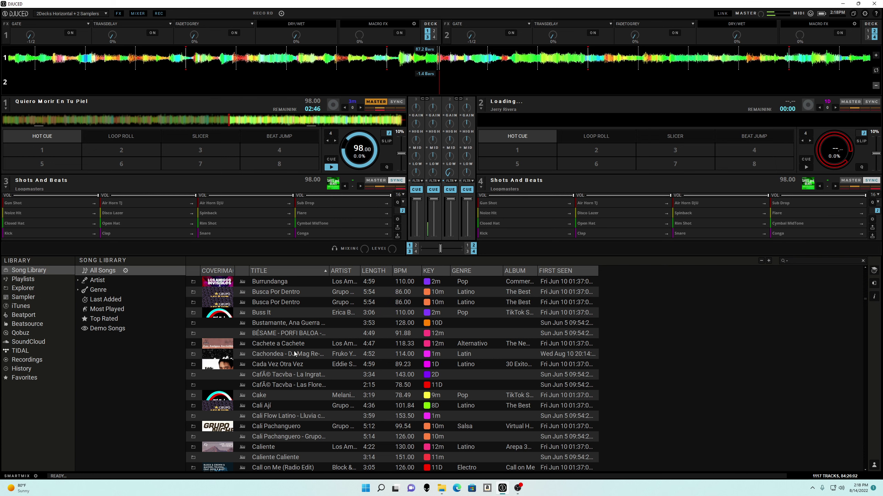
pyautogui.click(294, 335)
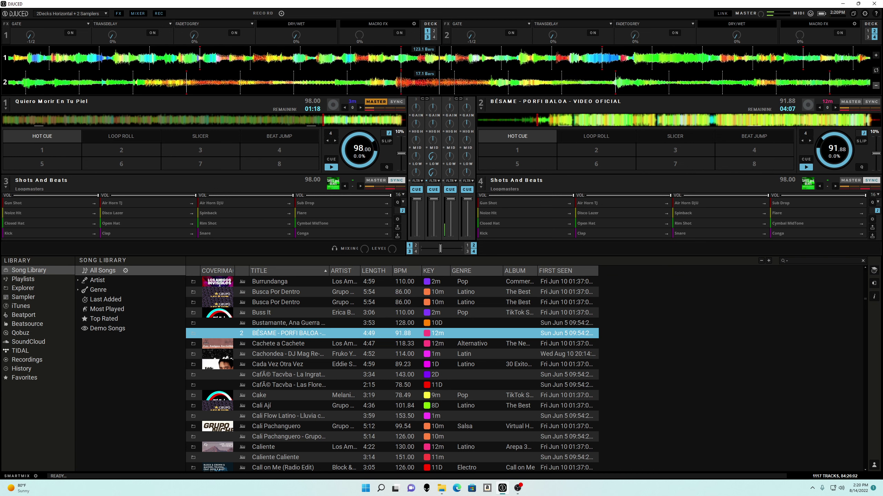
pyautogui.press('space')
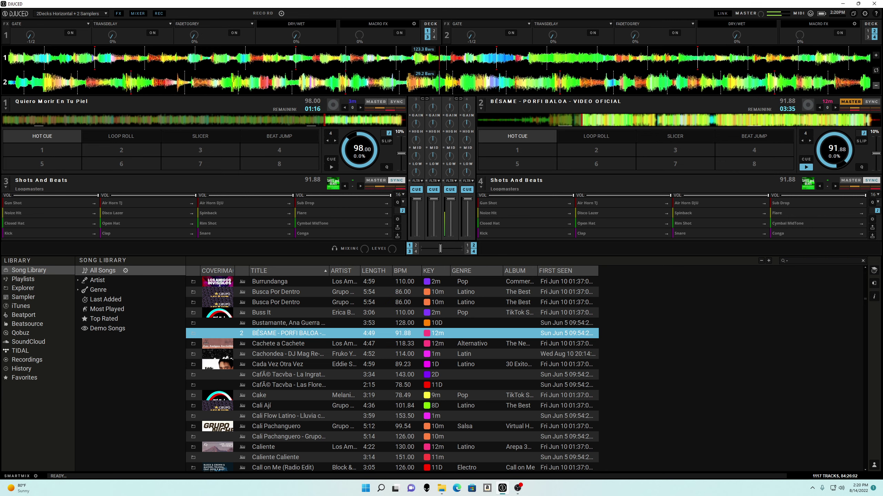
# Step: Look through the full song list for the next track, from Cachete a Cachete down to the titles starting with Como
pyautogui.click(304, 344)
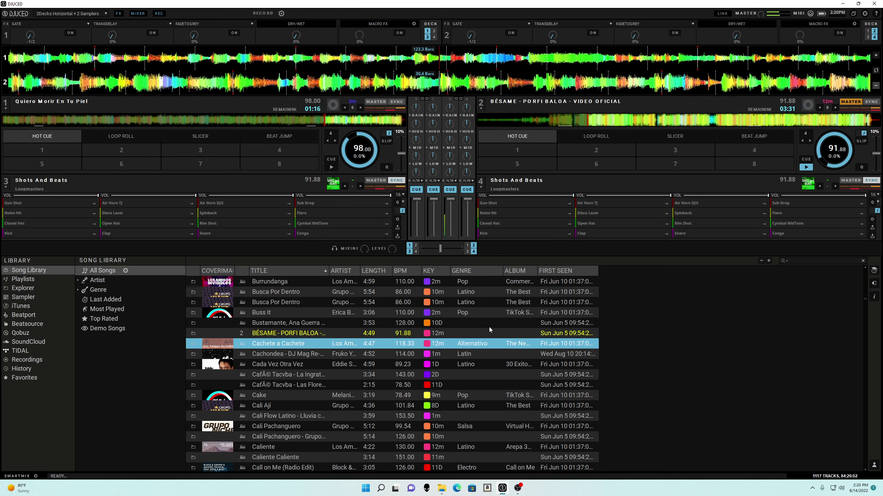
pyautogui.press('Down')
pyautogui.press('Down')
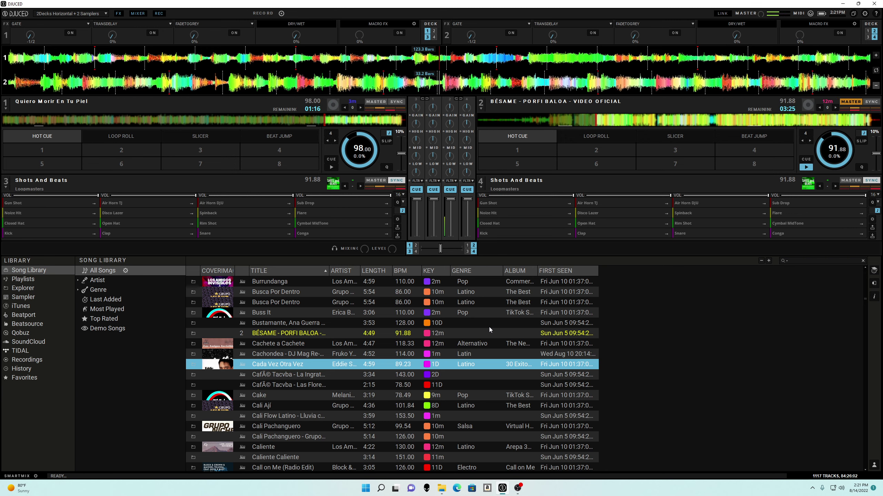
pyautogui.press('Down')
pyautogui.press('Down')
pyautogui.press('Down')
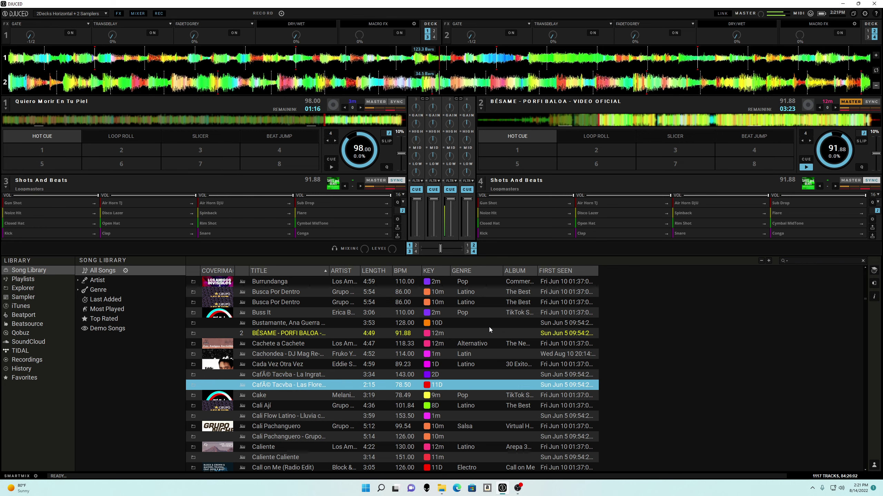
pyautogui.press('Down')
pyautogui.press('Down')
pyautogui.press('Down')
pyautogui.press('Down')
pyautogui.press('Down')
pyautogui.press('Down')
pyautogui.press('Down')
pyautogui.press('Down')
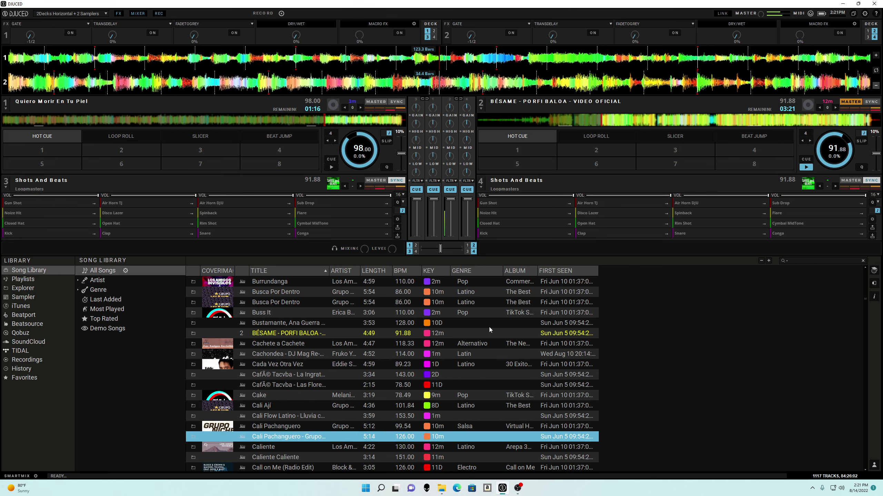
pyautogui.press('Down')
pyautogui.press('Down')
pyautogui.press('Down')
pyautogui.press('Down')
pyautogui.press('Down')
pyautogui.press('Down')
pyautogui.press('Down')
pyautogui.press('Down')
pyautogui.press('Down')
pyautogui.press('Down')
pyautogui.press('Down')
pyautogui.press('Down')
pyautogui.press('Down')
pyautogui.press('Down')
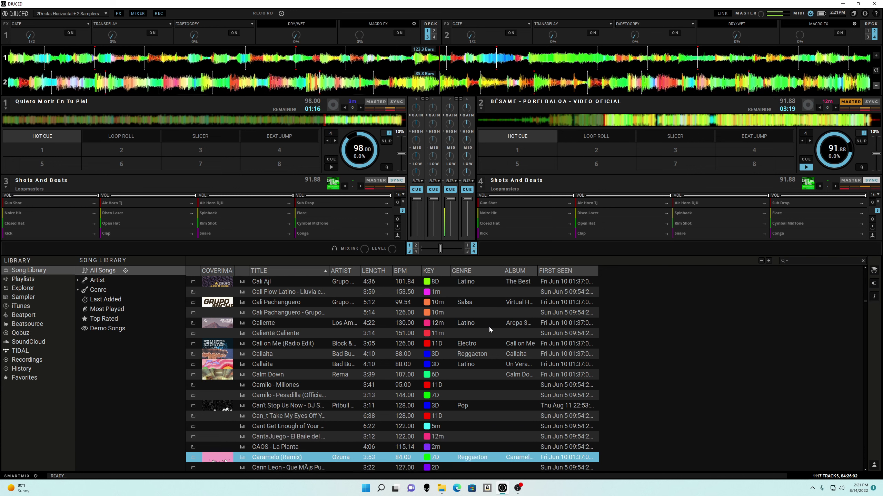
pyautogui.press('Down')
pyautogui.press('Down')
pyautogui.press('Down')
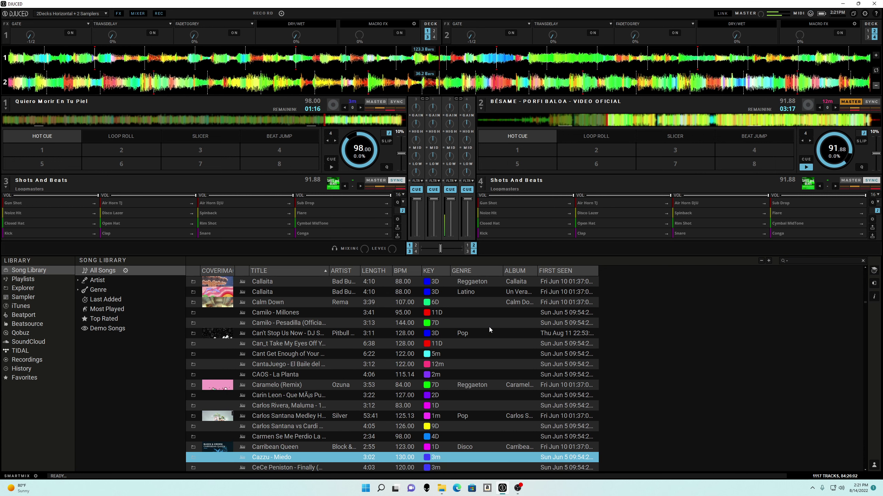
pyautogui.press('Up')
pyautogui.press('Up')
pyautogui.press('Up')
pyautogui.press('Up')
pyautogui.press('Up')
pyautogui.press('Up')
pyautogui.press('Down')
pyautogui.press('Down')
pyautogui.press('Down')
pyautogui.press('Down')
pyautogui.press('Down')
pyautogui.press('Down')
pyautogui.press('Down')
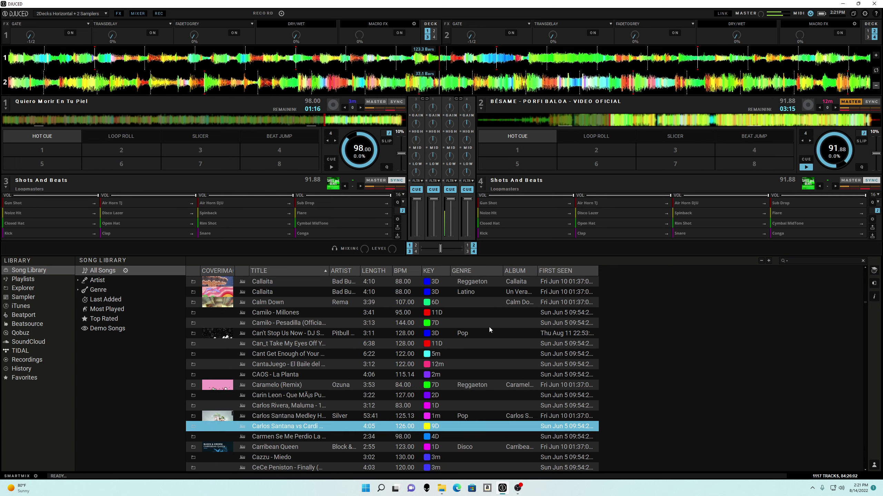
pyautogui.press('Down')
pyautogui.press('Down')
pyautogui.press('Down')
pyautogui.press('Down')
pyautogui.press('Down')
pyautogui.press('Down')
pyautogui.press('Down')
pyautogui.press('Down')
pyautogui.press('Down')
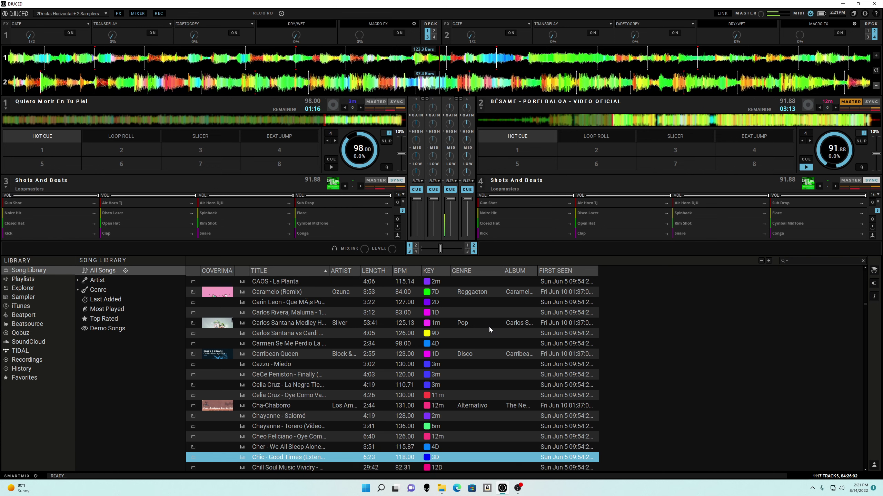
pyautogui.press('Down')
pyautogui.press('Down')
pyautogui.press('Down')
pyautogui.press('Down')
pyautogui.press('Down')
pyautogui.press('Down')
pyautogui.press('Down')
pyautogui.press('Down')
pyautogui.press('Down')
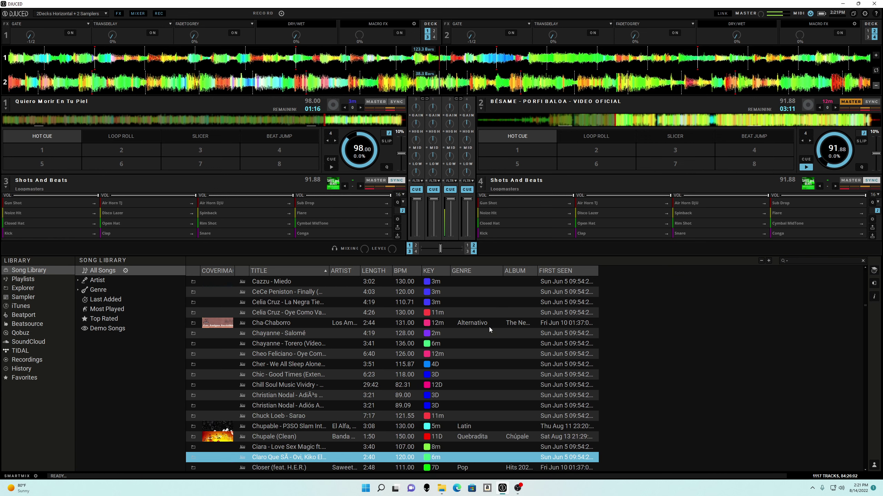
pyautogui.press('Down')
pyautogui.press('Down')
pyautogui.press('Down')
pyautogui.press('Down')
pyautogui.press('Down')
pyautogui.press('Down')
pyautogui.press('Down')
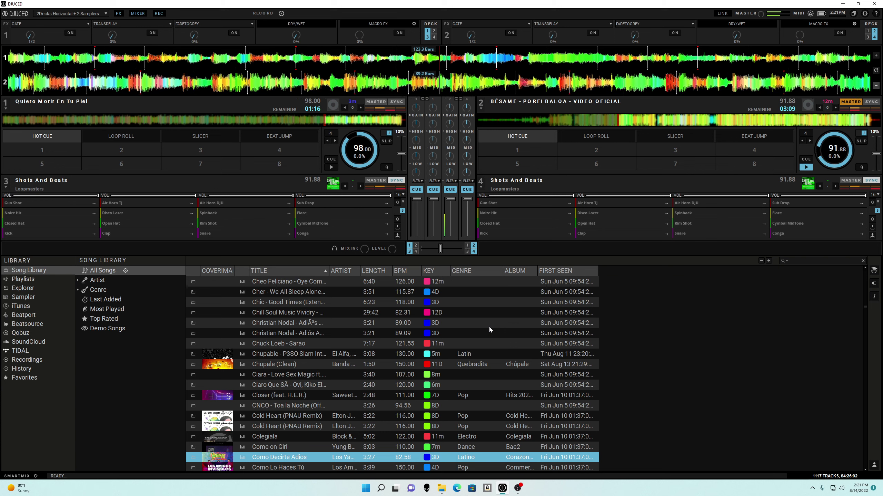
pyautogui.press('Down')
pyautogui.press('Down')
pyautogui.press('Down')
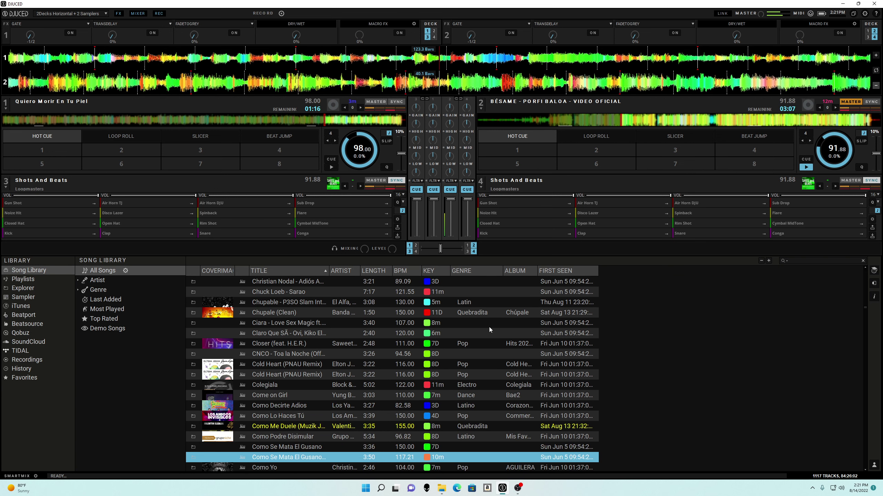
pyautogui.press('Down')
pyautogui.press('Down')
# Step: Compare the candidate songs between Como Yo and Corazón Tatú in the song list, checking their genre, BPM and key
pyautogui.press('Up')
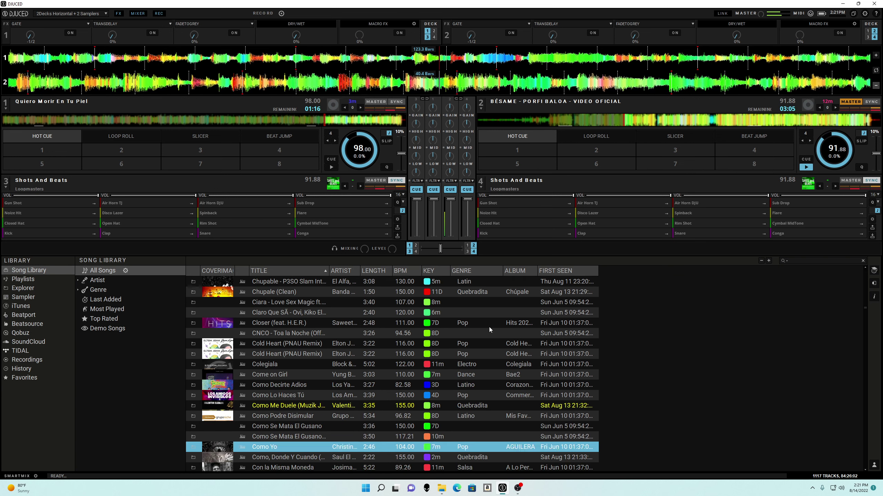
pyautogui.press('Up')
pyautogui.press('Up')
pyautogui.press('Up')
pyautogui.press('Down')
pyautogui.press('Down')
pyautogui.press('Down')
pyautogui.press('Down')
pyautogui.press('Down')
pyautogui.press('Down')
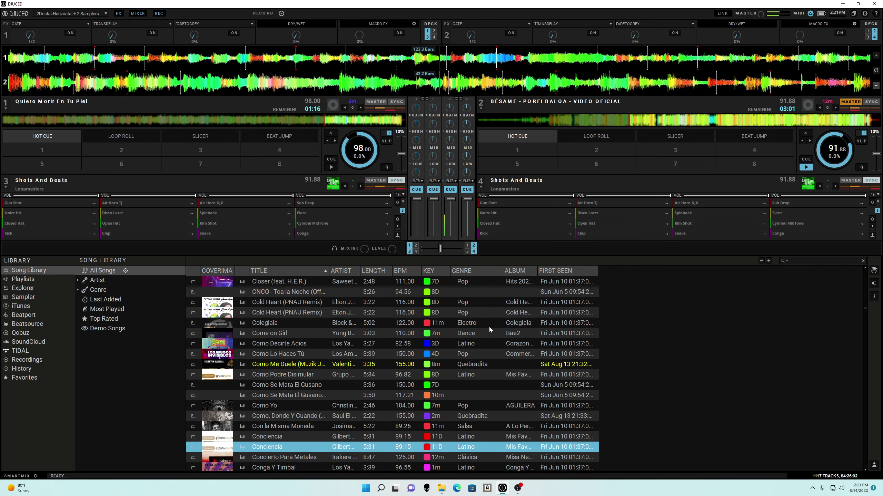
pyautogui.press('Up')
pyautogui.press('Up')
pyautogui.press('Up')
pyautogui.press('Down')
pyautogui.press('Down')
pyautogui.press('Down')
pyautogui.press('Down')
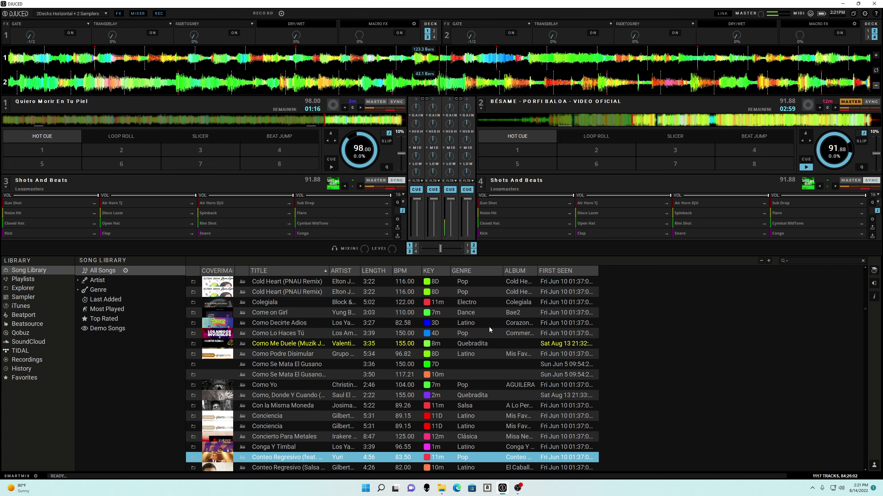
pyautogui.press('Up')
pyautogui.press('Down')
pyautogui.press('Down')
pyautogui.press('Down')
pyautogui.press('Down')
pyautogui.press('Down')
pyautogui.press('Down')
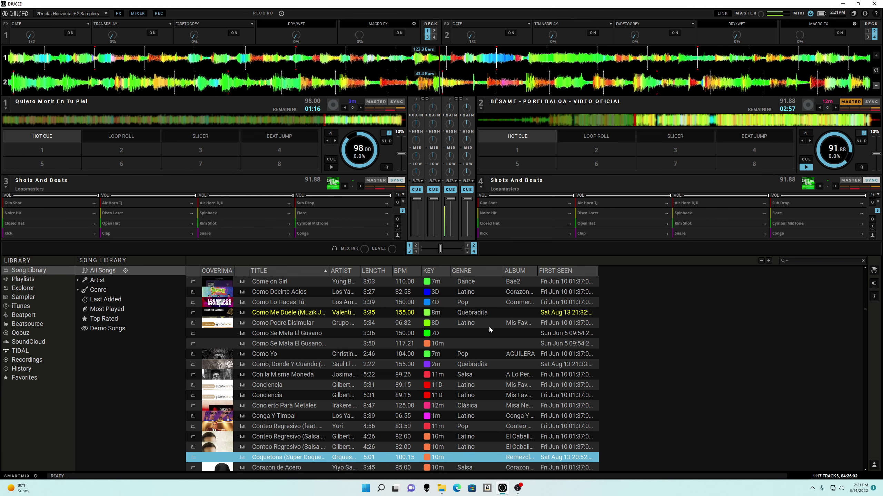
pyautogui.press('Up')
pyautogui.press('Up')
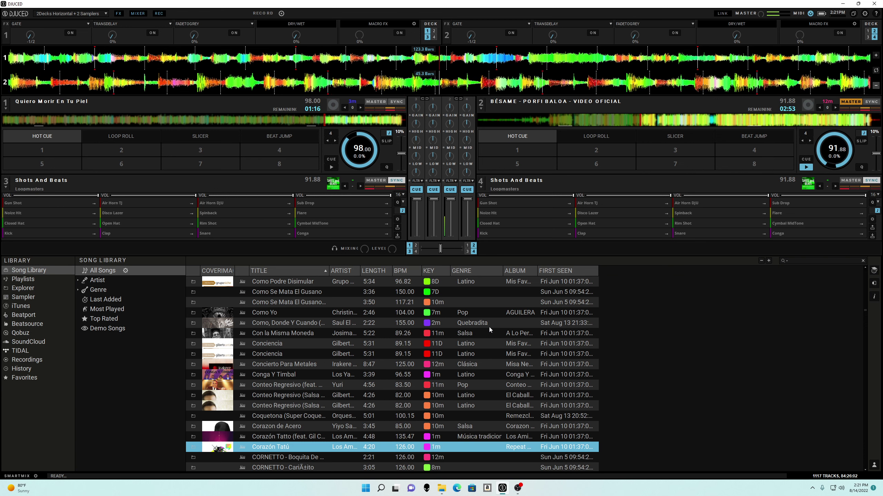
pyautogui.press('Up')
pyautogui.press('Up')
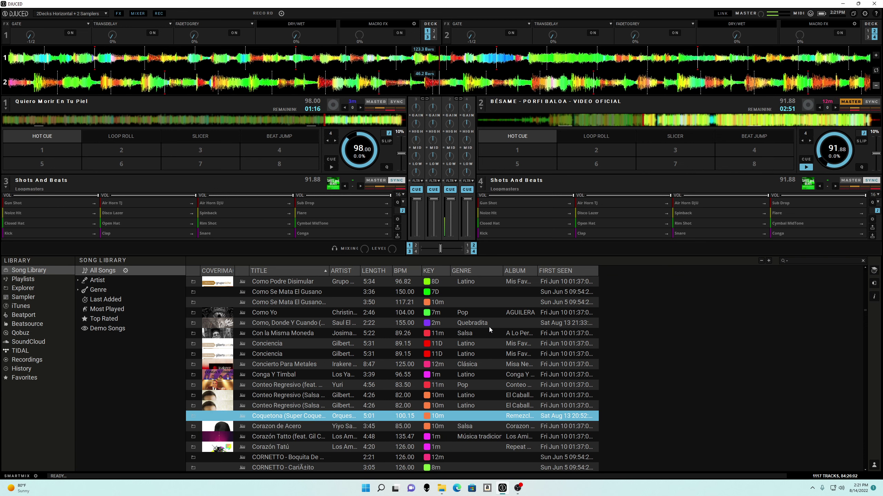
pyautogui.press('Up')
pyautogui.press('Down')
pyautogui.press('Down')
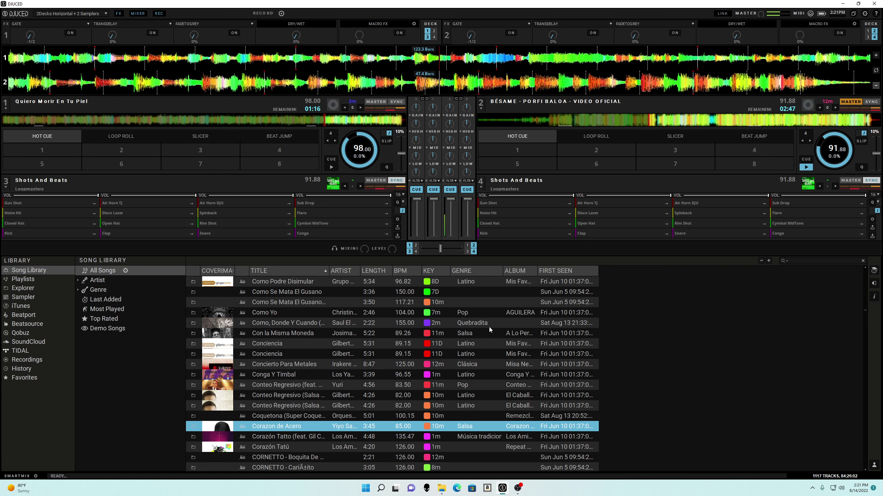
# Step: Continue looking for the next track from Corazon de Acero through the Cumbia titles to the Céline Dion entry
pyautogui.press('Down')
pyautogui.press('Down')
pyautogui.press('Down')
pyautogui.press('Down')
pyautogui.press('Down')
pyautogui.press('Down')
pyautogui.press('Down')
pyautogui.press('Down')
pyautogui.press('Down')
pyautogui.press('Down')
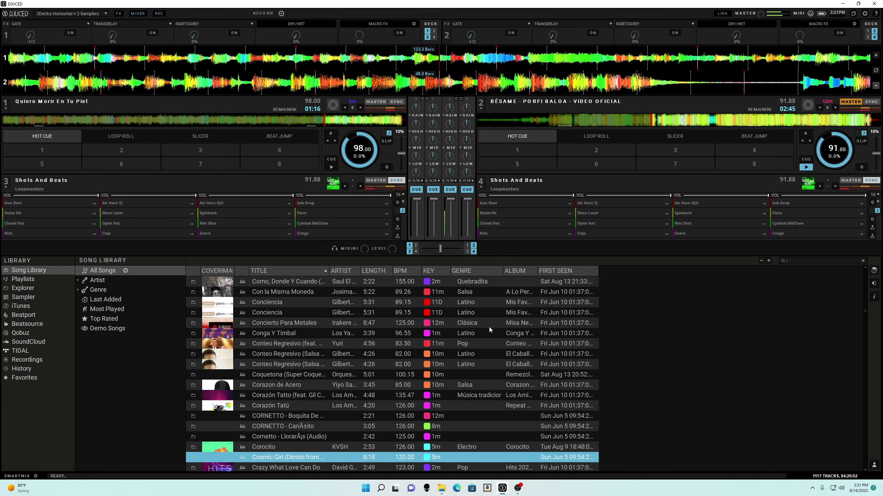
pyautogui.press('Down')
pyautogui.press('Down')
pyautogui.press('Down')
pyautogui.press('Down')
pyautogui.press('Down')
pyautogui.press('Down')
pyautogui.press('Down')
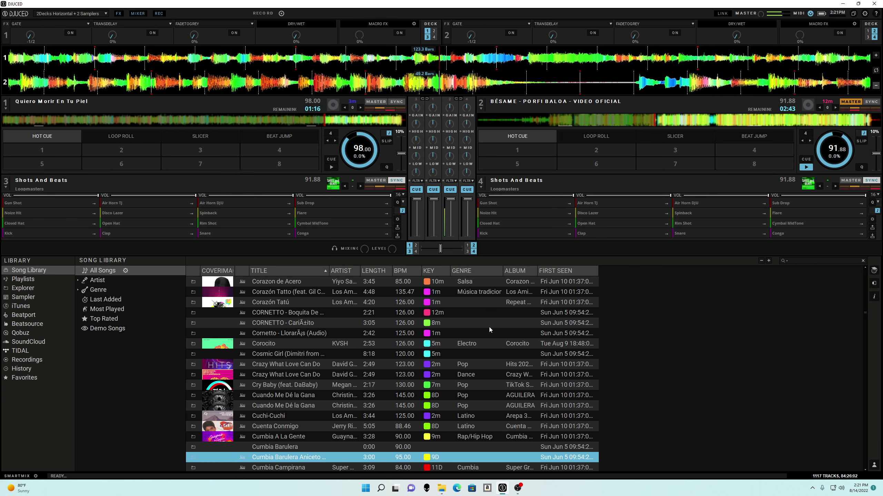
pyautogui.press('Down')
pyautogui.press('Down')
pyautogui.press('Down')
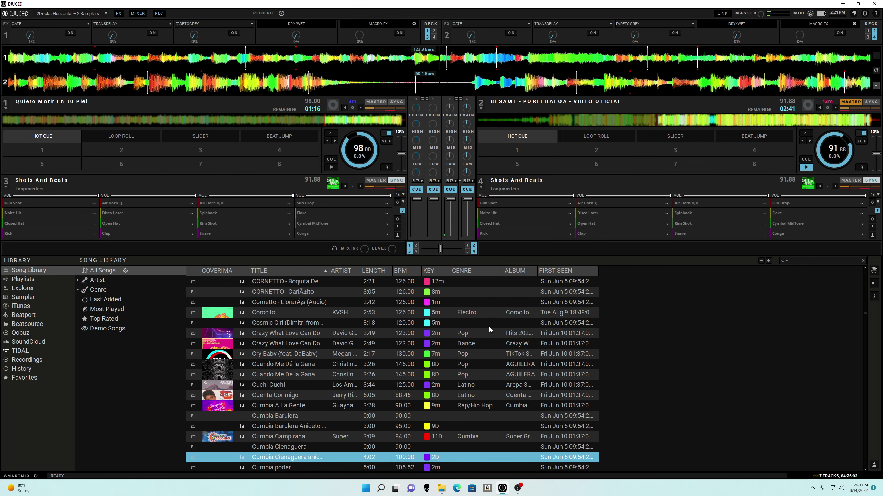
pyautogui.press('Up')
pyautogui.press('Up')
pyautogui.press('Up')
pyautogui.press('Up')
pyautogui.press('Up')
pyautogui.press('Up')
pyautogui.press('Down')
pyautogui.press('Down')
pyautogui.press('Down')
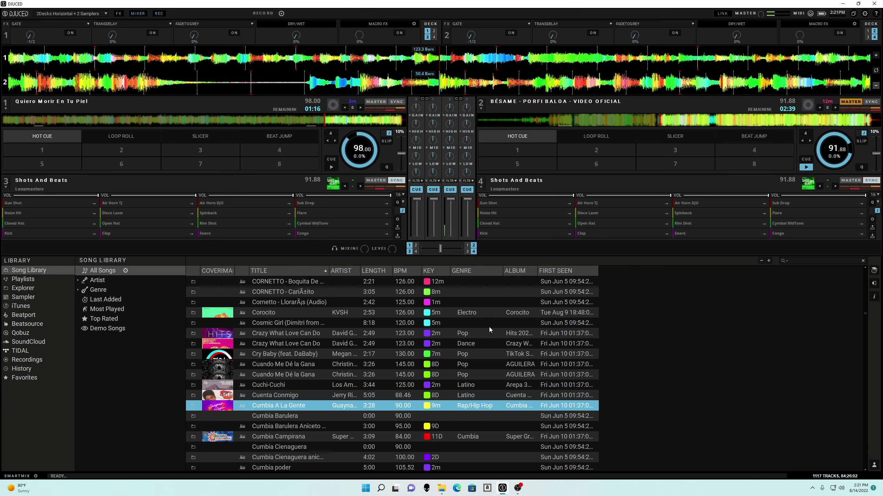
pyautogui.press('Down')
pyautogui.press('Down')
pyautogui.press('Down')
pyautogui.press('Down')
pyautogui.press('Down')
pyautogui.press('Down')
pyautogui.press('Down')
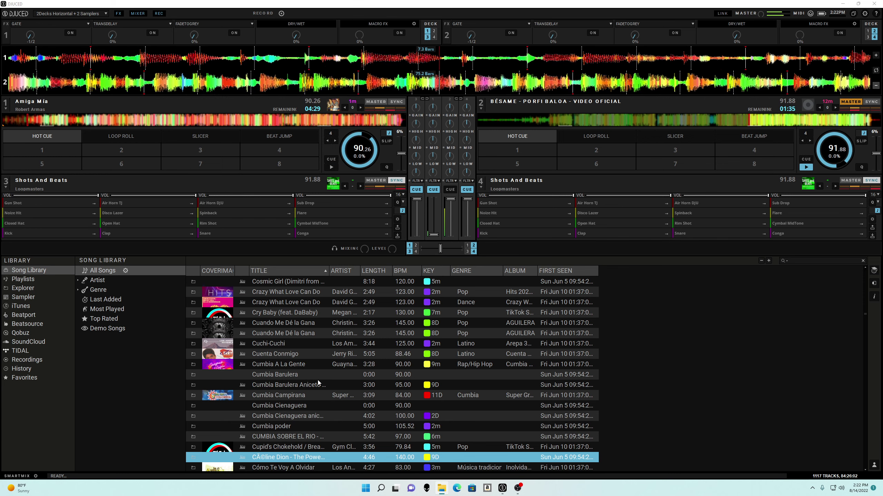
# Step: Find Deseándote by Frankie Ruiz in the song list, load it onto deck 1 and start playing it
pyautogui.scroll(-6, 350, 382)
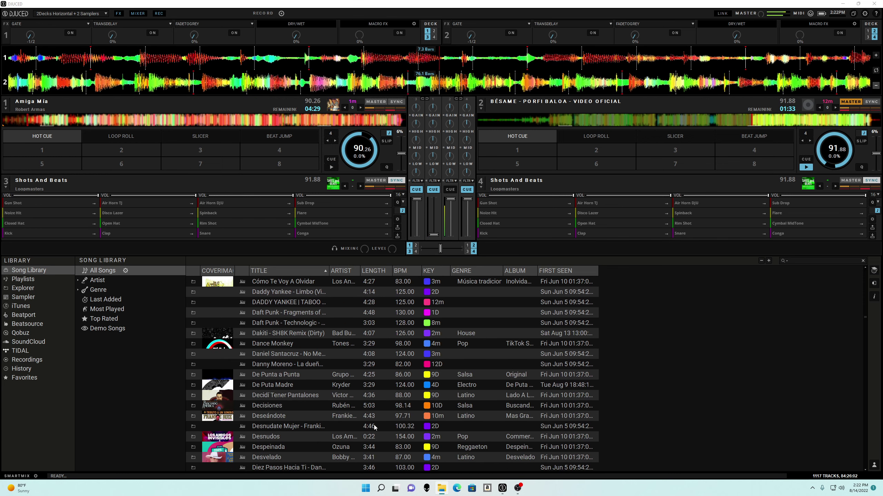
pyautogui.scroll(-1, 344, 400)
pyautogui.click(294, 385)
pyautogui.doubleClick(294, 385)
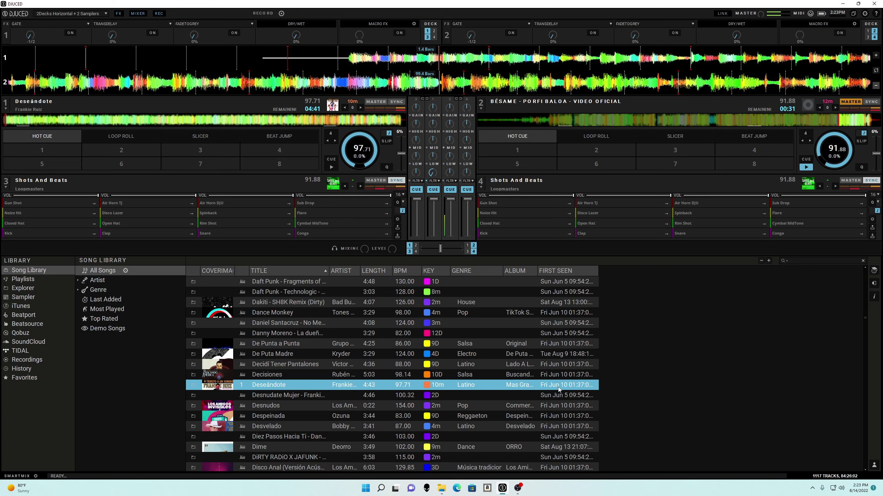
pyautogui.press('space')
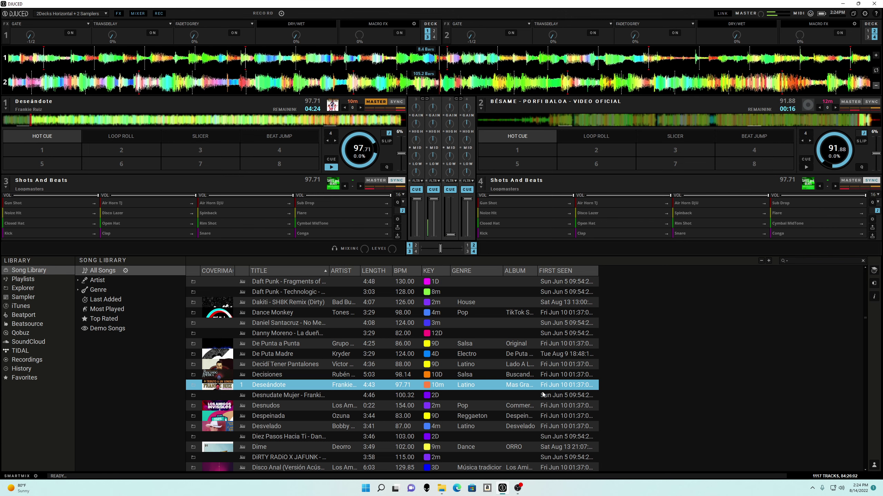
# Step: Select Desnudate Mujer - Frankie Ruiz in the song list and load it onto deck 2
pyautogui.scroll(-2, 379, 363)
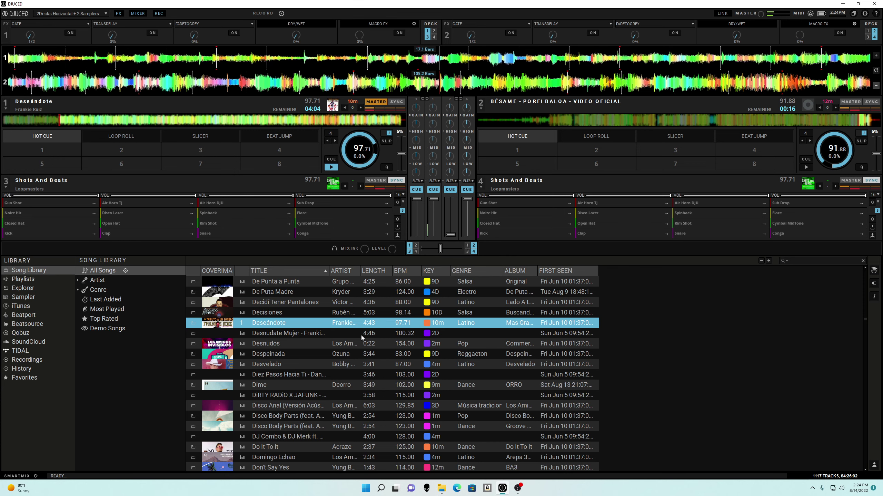
pyautogui.scroll(-1, 349, 357)
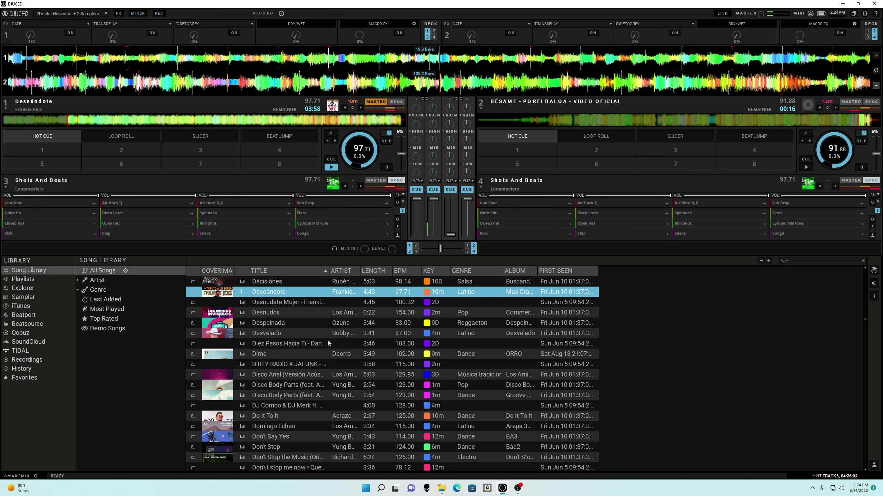
pyautogui.press('Down')
pyautogui.press('Down')
pyautogui.press('Up')
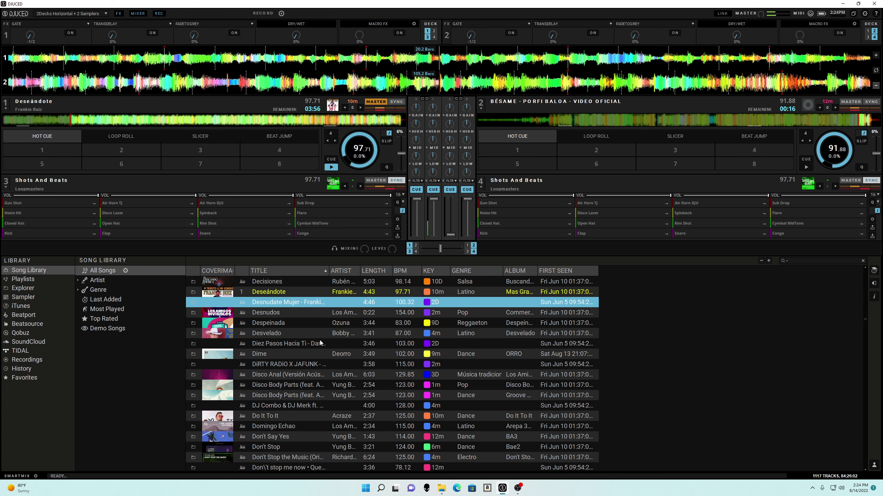
pyautogui.hotkey('ctrl', 'Right')
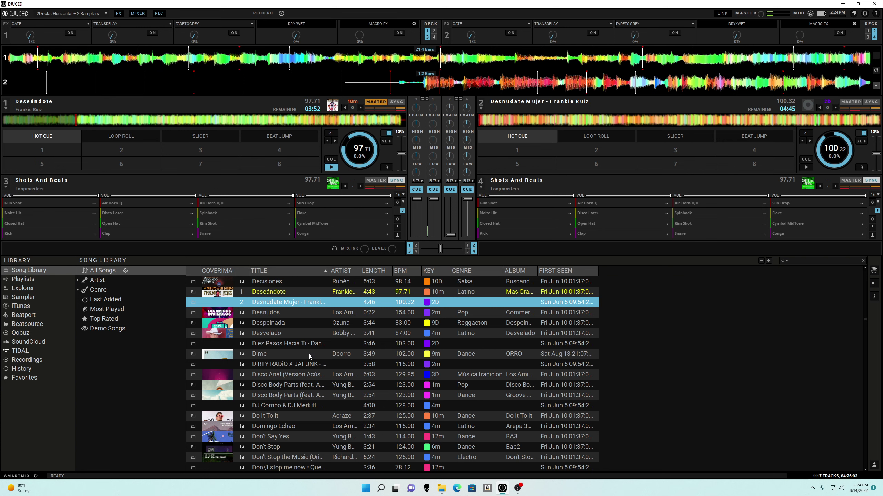
# Step: Look through the song list from the Desnudate Mujer entry to the El Disco Anal entry for the next track
pyautogui.scroll(-1, 309, 354)
pyautogui.scroll(-3, 310, 355)
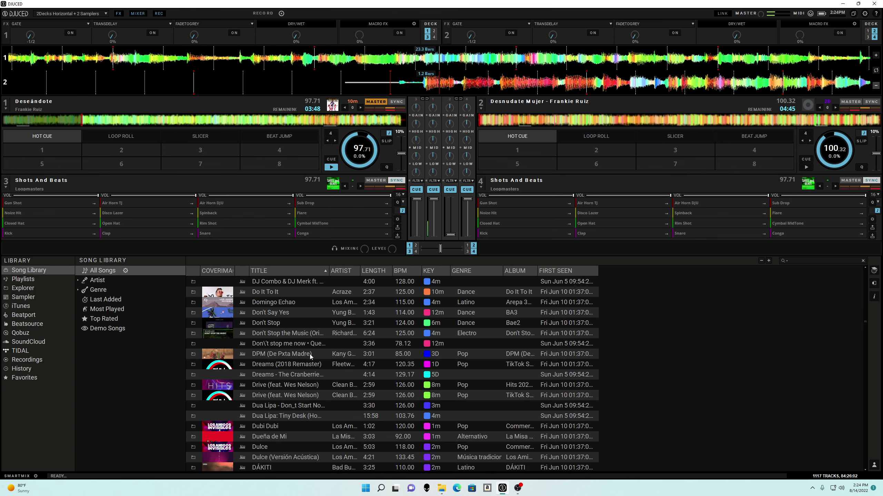
pyautogui.scroll(-1, 310, 355)
pyautogui.scroll(-1, 311, 356)
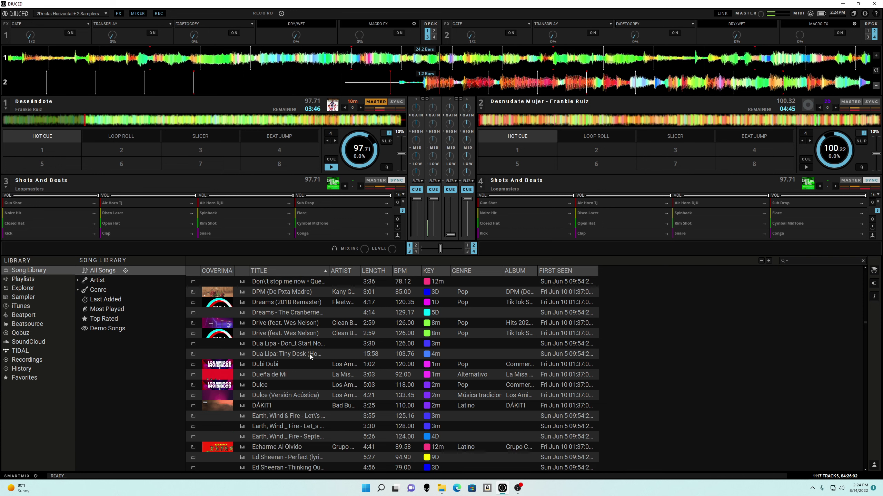
pyautogui.scroll(-1, 311, 356)
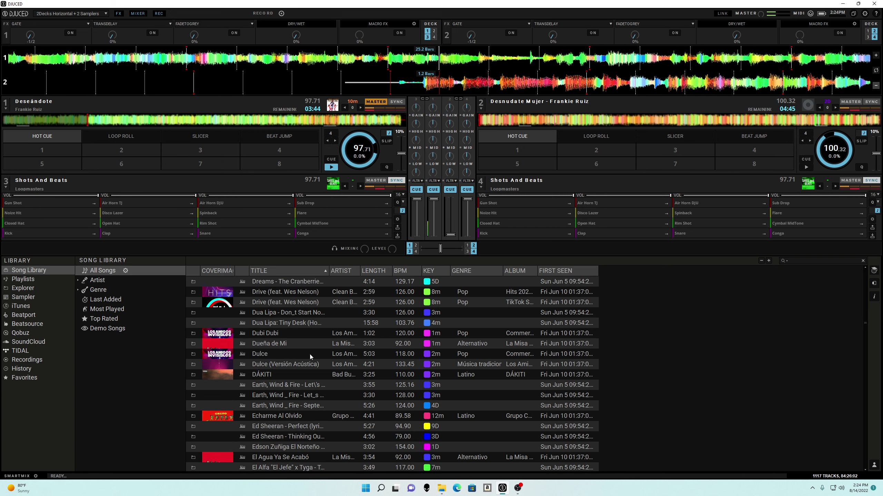
pyautogui.scroll(-1, 311, 356)
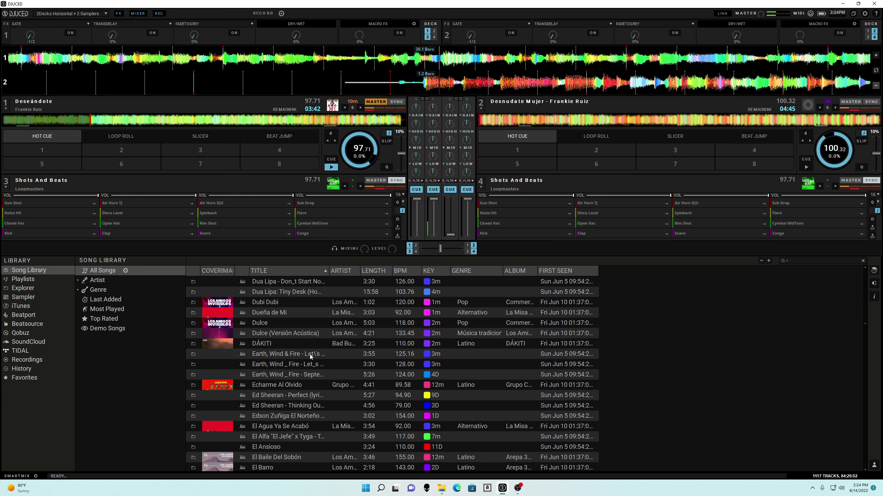
pyautogui.scroll(-1, 310, 356)
pyautogui.scroll(-1, 310, 356)
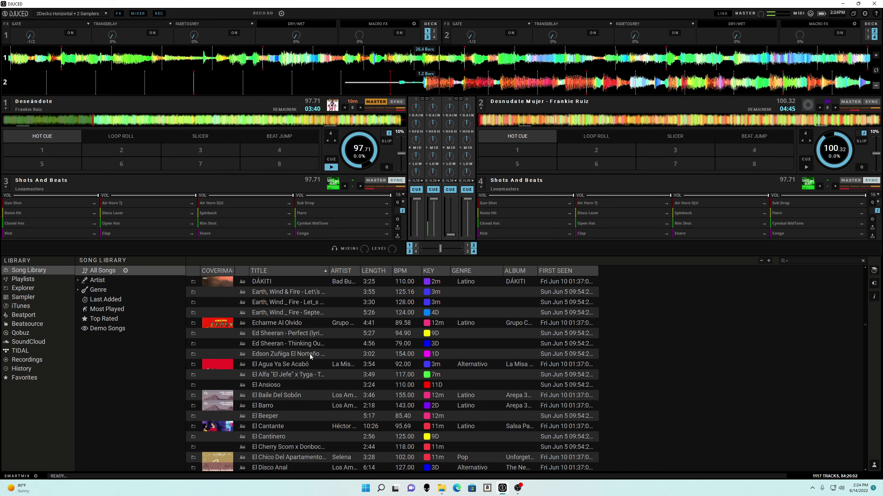
# Step: Check the songs from Edson Zuñiga to El Listón De Tu Pelo as candidates for the mix
pyautogui.click(309, 354)
pyautogui.press('Down')
pyautogui.press('Down')
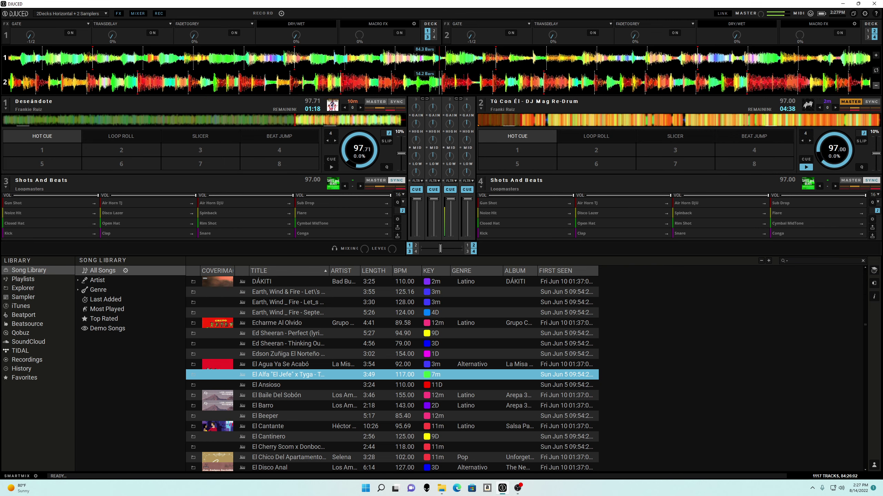
pyautogui.scroll(-1, 304, 419)
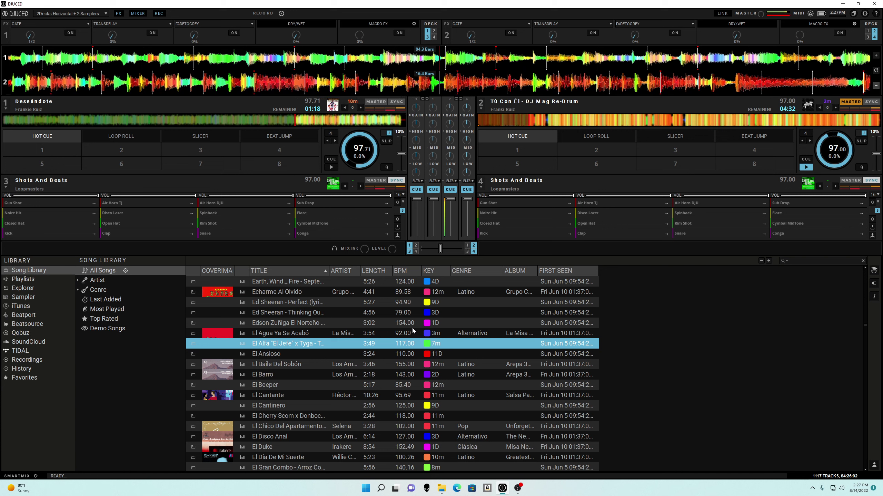
pyautogui.scroll(-1, 400, 323)
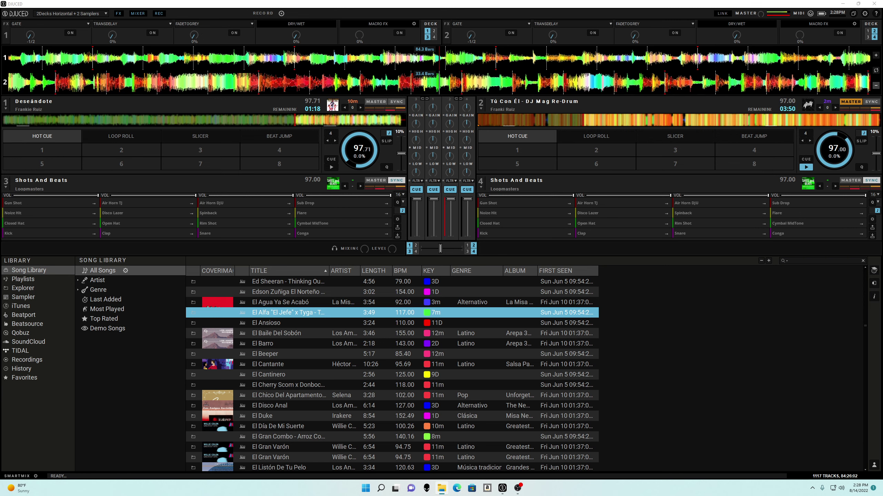
# Step: Load Brujeria - DJ Mag Re-Drum by El Gran Combo De Puerto Rico onto deck 1 and start playing it
pyautogui.moveTo(849, 146); pyautogui.dragTo(354, 143)
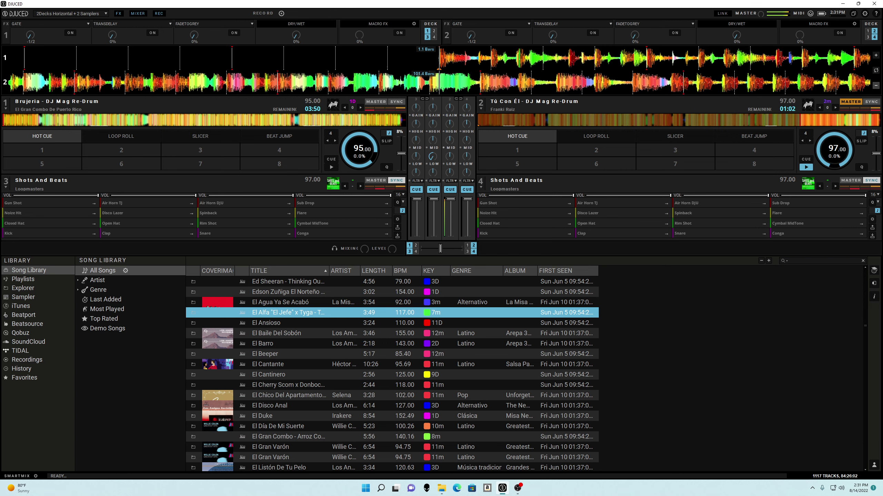
pyautogui.press('space')
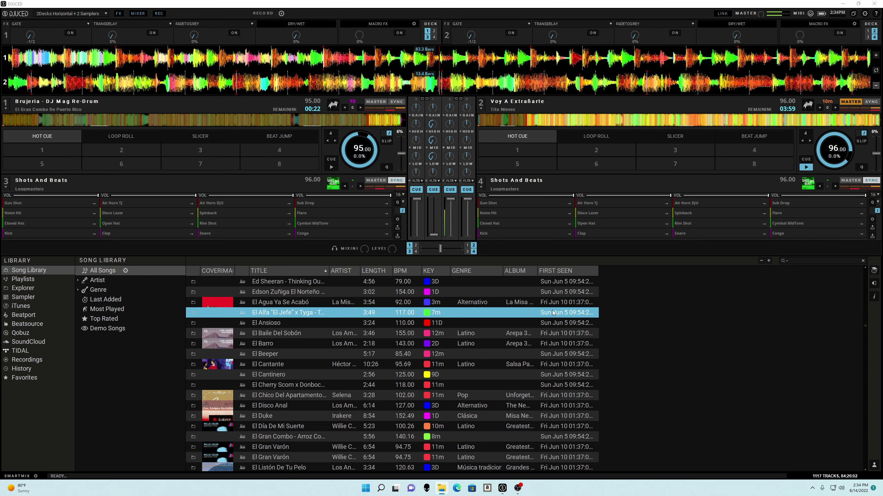
# Step: Examine the candidate songs from El Ansioso to El Día De Mi Suerte, comparing their genre, BPM and key
pyautogui.click(290, 324)
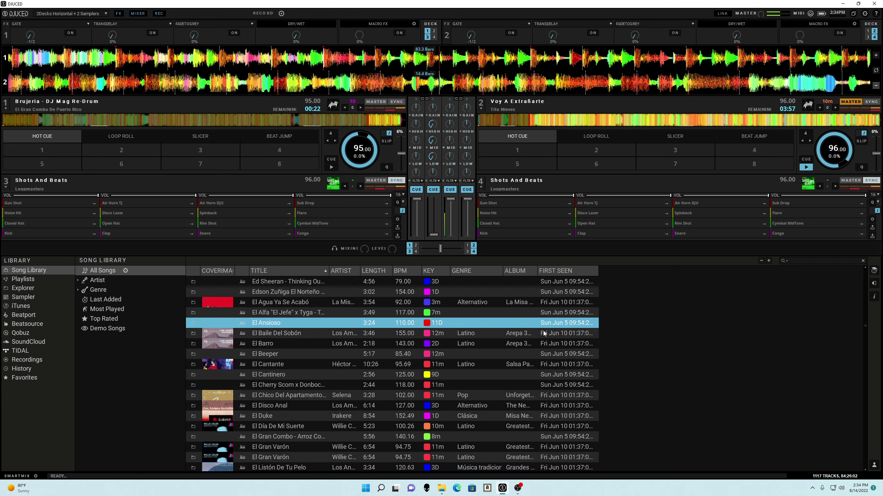
pyautogui.press('Down')
pyautogui.press('Down')
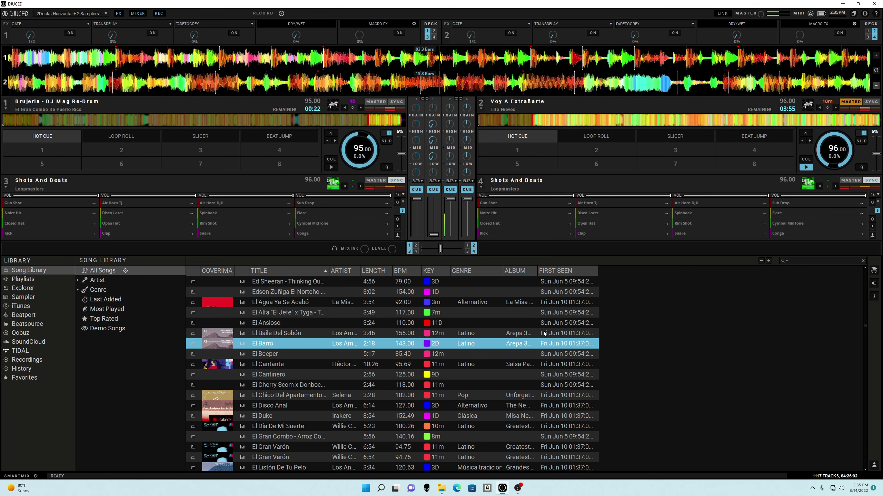
pyautogui.press('Down')
pyautogui.press('Down')
pyautogui.press('Down')
pyautogui.press('Down')
pyautogui.press('Down')
pyautogui.press('Down')
pyautogui.press('Down')
pyautogui.press('Down')
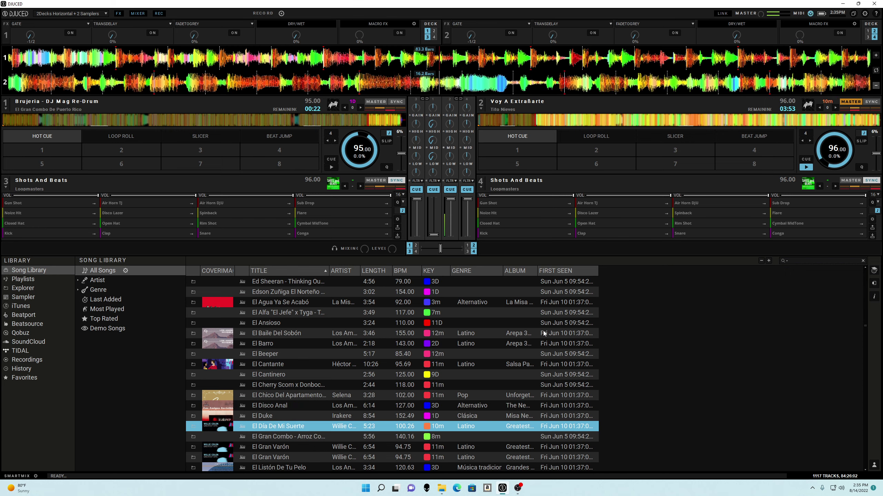
# Step: Examine the entries from El Gran Combo and El Gran Varón to El Nido for a matching salsa track
pyautogui.press('Down')
pyautogui.press('Down')
pyautogui.press('Down')
pyautogui.press('Down')
pyautogui.press('Down')
pyautogui.press('Down')
pyautogui.press('Down')
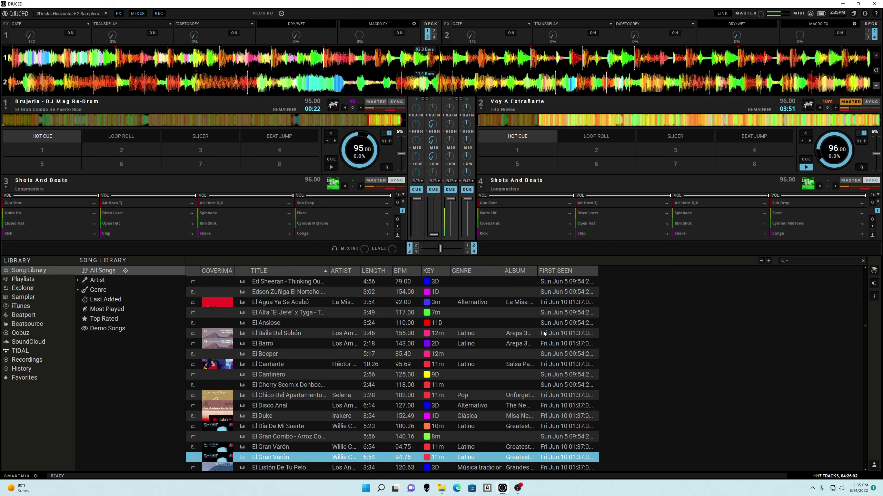
pyautogui.press('Down')
pyautogui.press('Down')
pyautogui.press('Up')
pyautogui.press('Up')
pyautogui.press('Up')
pyautogui.press('Up')
pyautogui.press('Up')
pyautogui.press('Up')
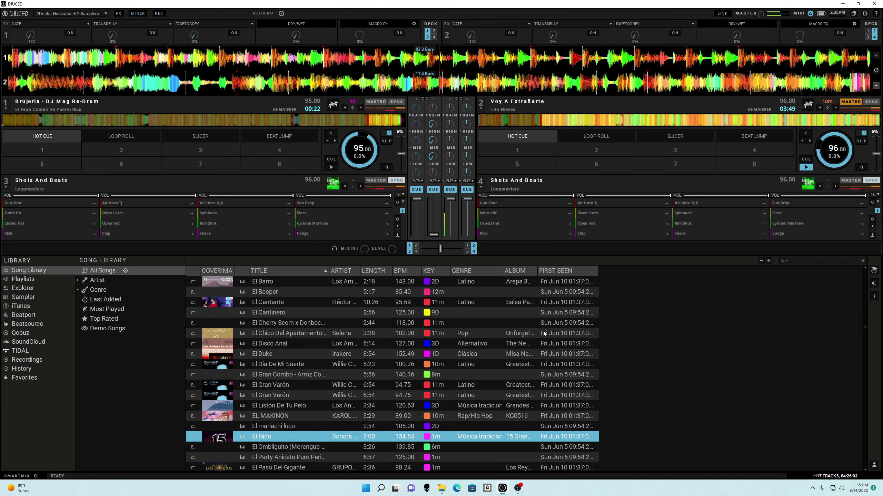
# Step: Check the songs from El Ombliguito to Electric Master's Jamiroquai, returning to El Preso by Fruko
pyautogui.press('Down')
pyautogui.press('Down')
pyautogui.press('Down')
pyautogui.press('Down')
pyautogui.press('Down')
pyautogui.press('Down')
pyautogui.press('Down')
pyautogui.press('Down')
pyautogui.press('Down')
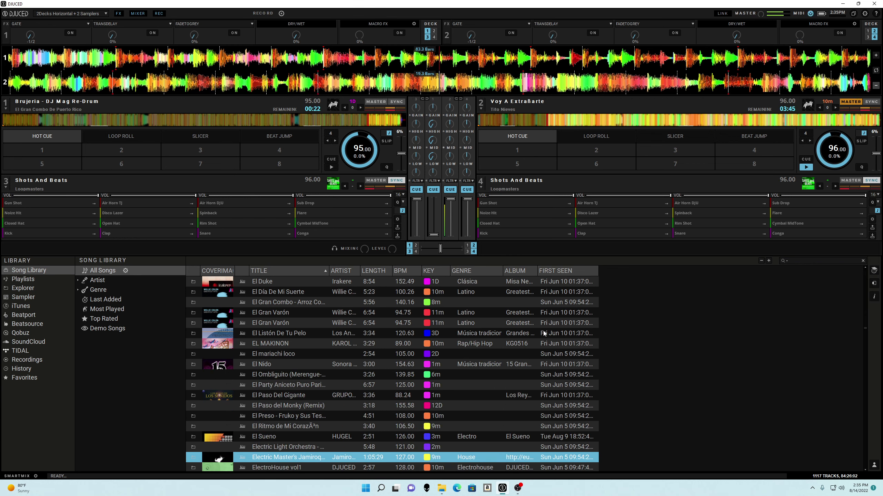
pyautogui.scroll(-2, 544, 334)
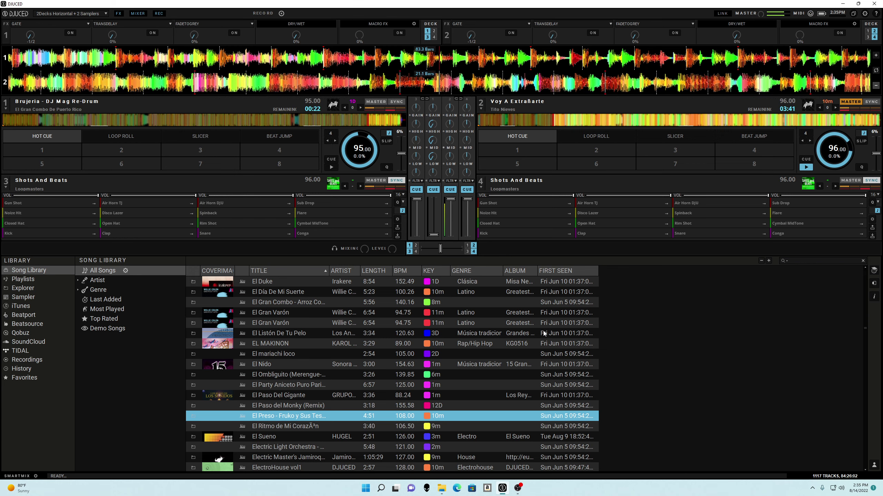
# Step: Compare the songs between El Ritmo de Mi Corazón and Elvis Crespo "Tatuaje", focusing on Ella se Hizo Deseo
pyautogui.press('Up')
pyautogui.press('Down')
pyautogui.press('Down')
pyautogui.press('Down')
pyautogui.press('Down')
pyautogui.press('Down')
pyautogui.press('Down')
pyautogui.press('Down')
pyautogui.press('Down')
pyautogui.press('Down')
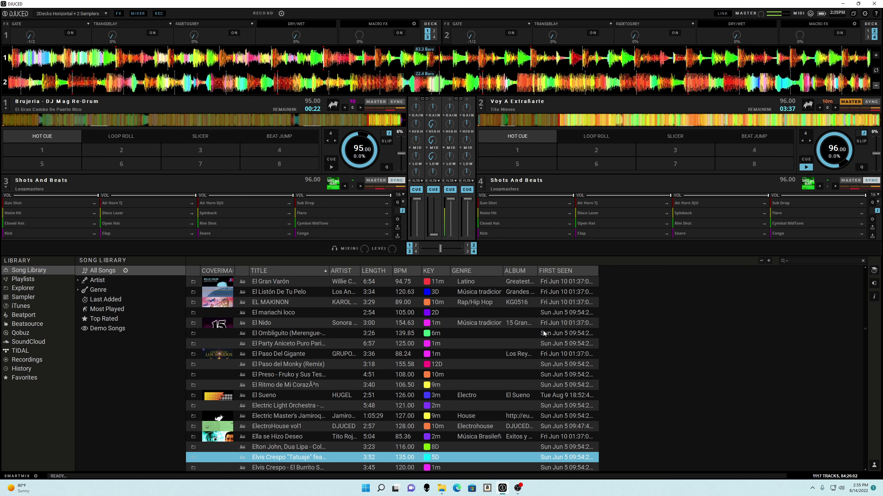
pyautogui.press('Up')
pyautogui.press('Up')
pyautogui.press('Down')
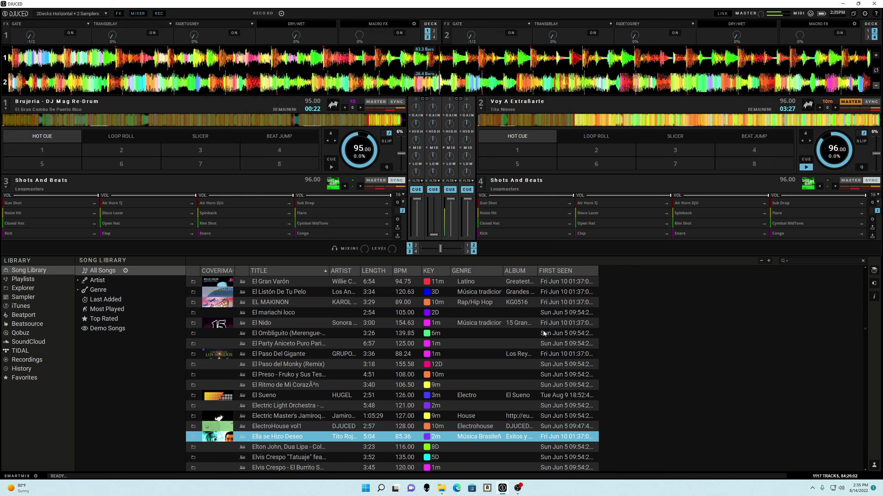
# Step: Look through the Elvis Crespo titles and on to Envolver by Anitta for a suitable next track
pyautogui.press('Down')
pyautogui.press('Down')
pyautogui.press('Down')
pyautogui.press('Down')
pyautogui.press('Down')
pyautogui.press('Down')
pyautogui.press('Down')
pyautogui.press('Down')
pyautogui.press('Down')
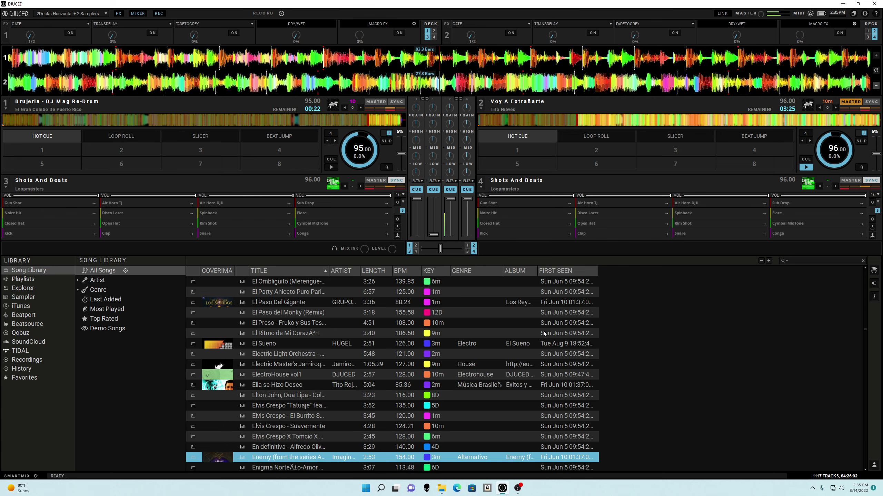
pyautogui.scroll(-1, 544, 333)
pyautogui.press('Down')
pyautogui.press('Down')
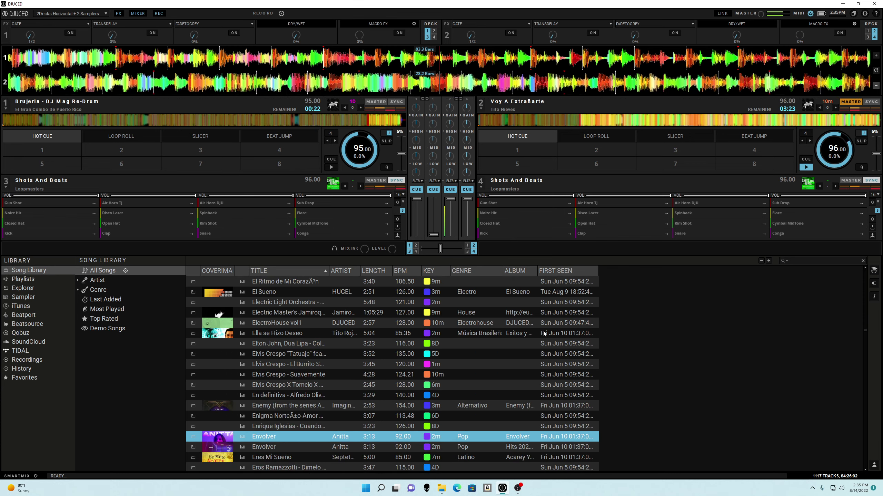
# Step: Check the songs from Eres Mi Sueño to Esa Parte De Mí, going back to Esa Mujer
pyautogui.press('Down')
pyautogui.press('Down')
pyautogui.press('Down')
pyautogui.press('Down')
pyautogui.press('Down')
pyautogui.press('Down')
pyautogui.press('Down')
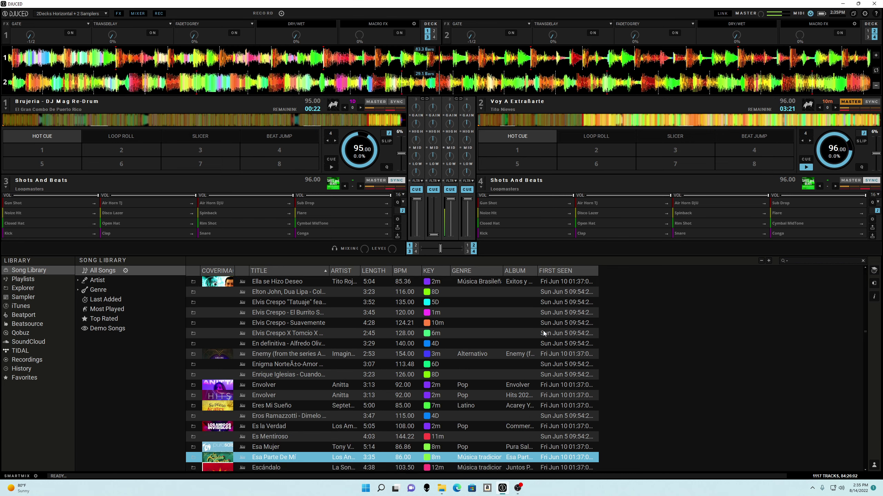
pyautogui.press('Up')
pyautogui.press('Up')
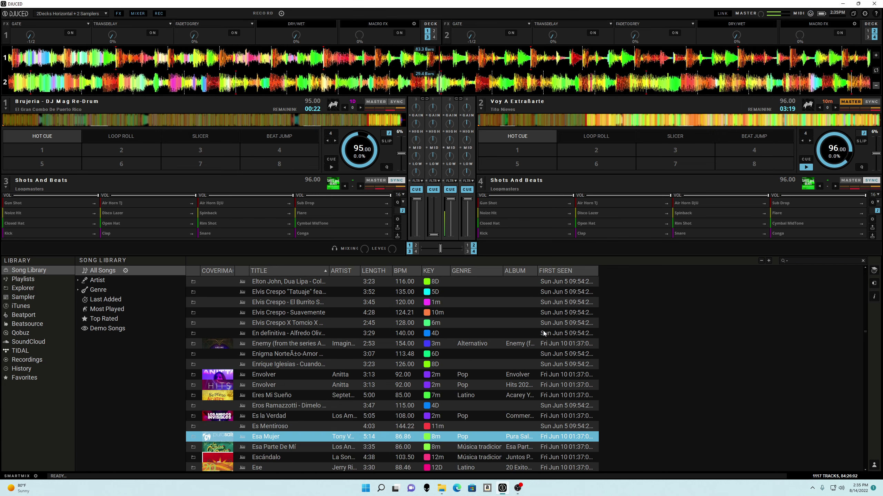
# Step: Search the list from Escándalo onwards and compare the two Fabricando Fantasías versions by Tito Nieves
pyautogui.press('Down')
pyautogui.press('Down')
pyautogui.press('Down')
pyautogui.press('Down')
pyautogui.press('Down')
pyautogui.press('Down')
pyautogui.press('Down')
pyautogui.press('Down')
pyautogui.press('Down')
pyautogui.press('Down')
pyautogui.press('Down')
pyautogui.press('Down')
pyautogui.press('Down')
pyautogui.press('Up')
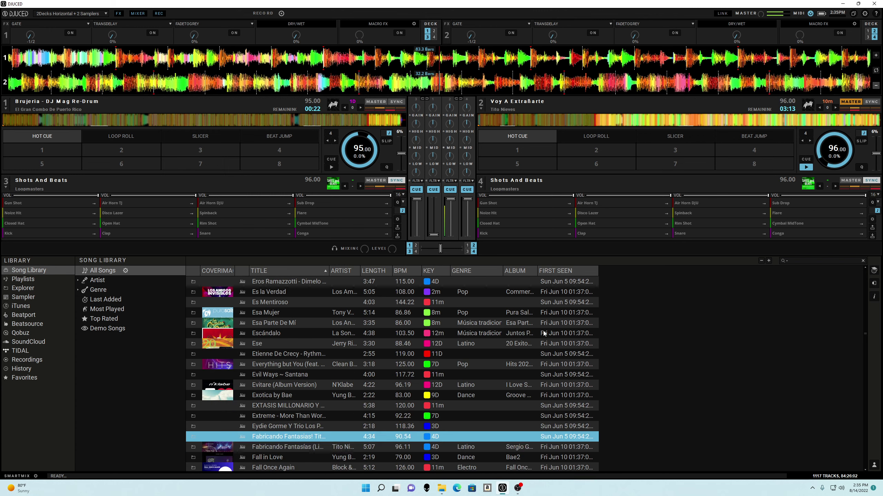
pyautogui.press('Down')
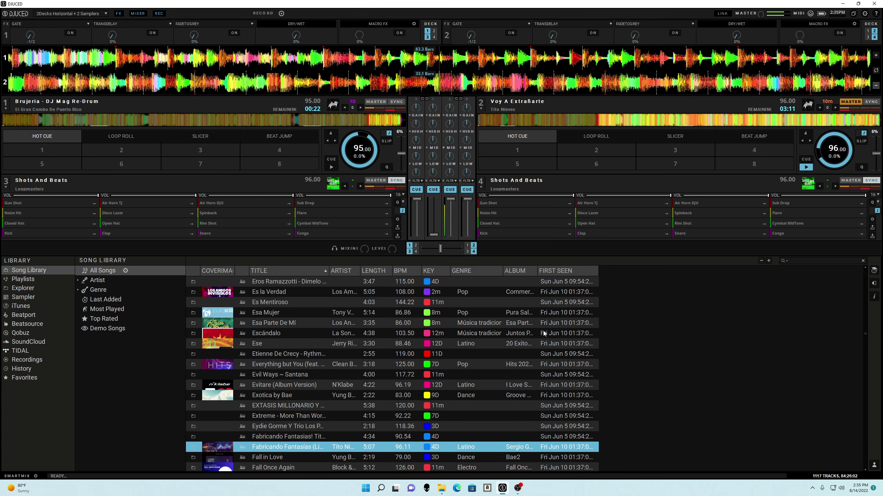
# Step: Check the songs down to Fantasy, then load Fabricando Fantasías (Live Version) by Tito Nieves onto deck 1
pyautogui.press('Down')
pyautogui.press('Down')
pyautogui.press('Down')
pyautogui.press('Down')
pyautogui.press('Down')
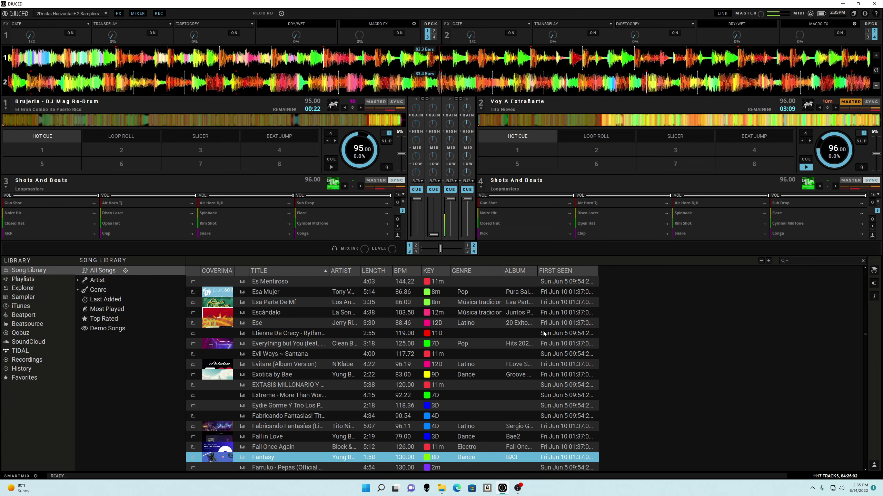
pyautogui.press('Up')
pyautogui.press('Up')
pyautogui.press('Up')
pyautogui.press('Up')
pyautogui.press('Up')
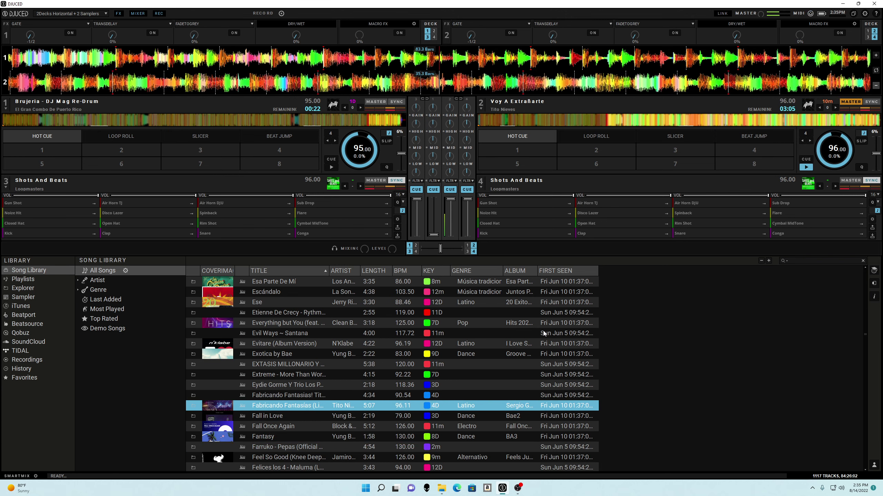
pyautogui.hotkey('shift', 'Left')
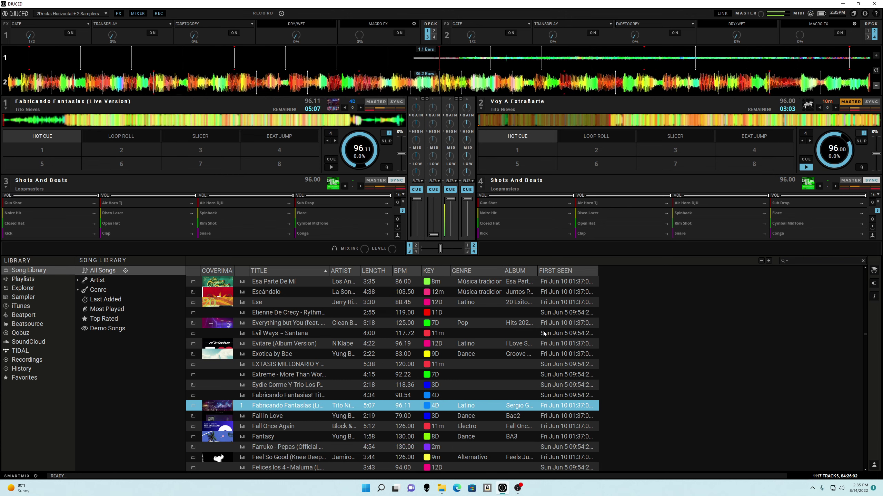
# Step: Look through the songs following Fabricando Fantasías, from Fall in Love to Fantasy, for another candidate
pyautogui.press('Down')
pyautogui.press('Down')
pyautogui.press('Down')
pyautogui.press('Down')
pyautogui.press('Down')
pyautogui.press('Down')
pyautogui.press('Down')
pyautogui.press('Down')
pyautogui.press('Down')
pyautogui.press('Down')
pyautogui.press('Down')
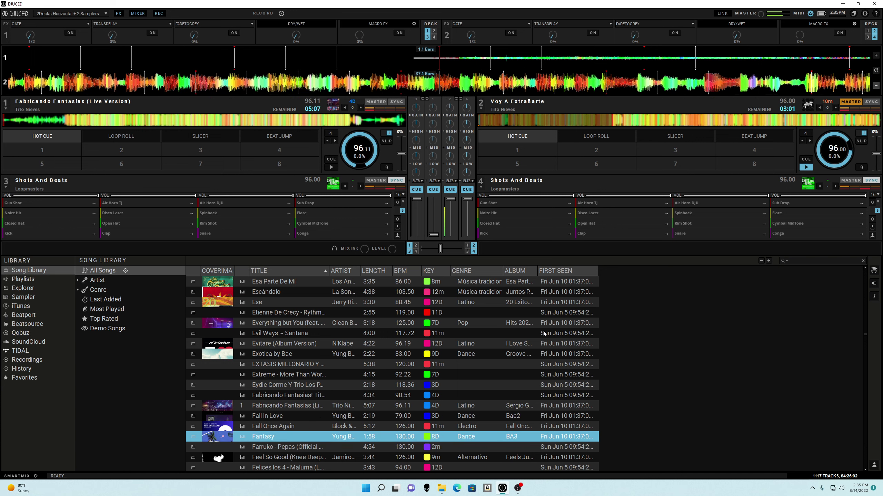
# Step: Continue examining the list from Farruko - Pepas through First Class to the Foster the People entry
pyautogui.press('Down')
pyautogui.press('Down')
pyautogui.press('Down')
pyautogui.press('Down')
pyautogui.press('Down')
pyautogui.press('Down')
pyautogui.press('Down')
pyautogui.press('Down')
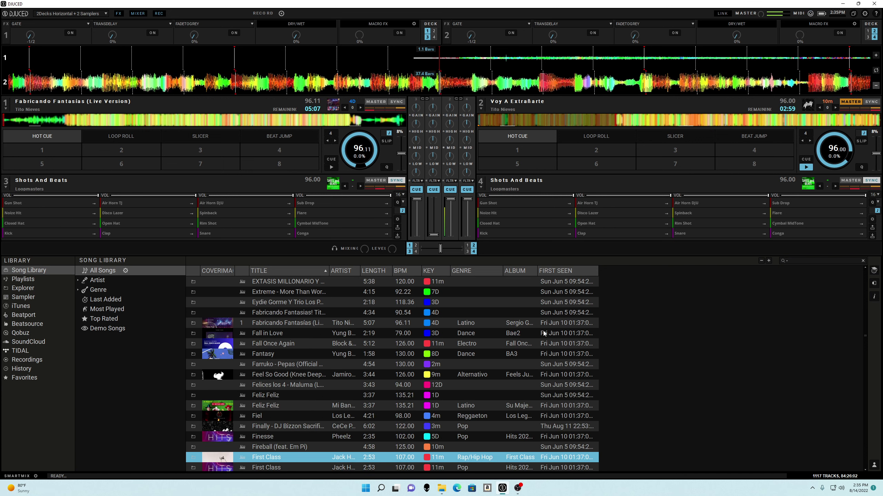
pyautogui.press('Down')
pyautogui.press('Down')
pyautogui.press('Down')
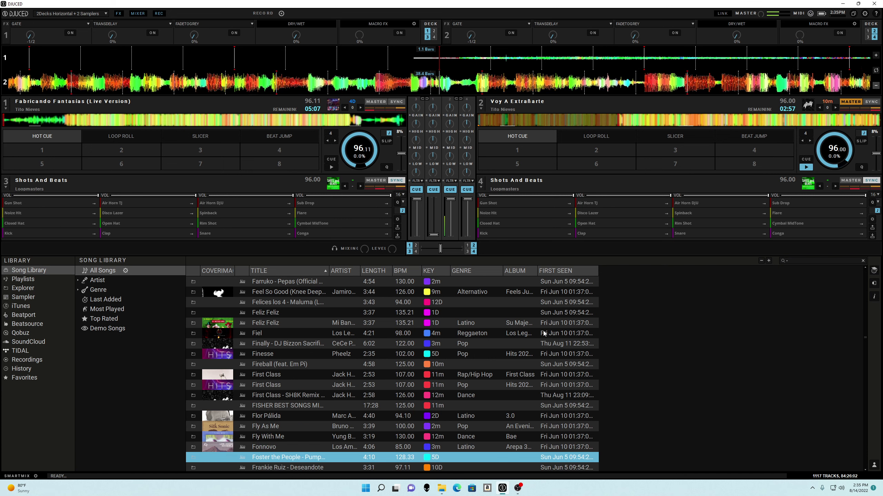
# Step: Compare the entries around Flor Pálida with the two Frankie Ruiz titles, Deseandote and Si te entregas
pyautogui.press('Up')
pyautogui.press('Up')
pyautogui.press('Up')
pyautogui.press('Up')
pyautogui.press('Up')
pyautogui.press('Down')
pyautogui.press('Down')
pyautogui.press('Down')
pyautogui.press('Down')
pyautogui.press('Down')
pyautogui.press('Down')
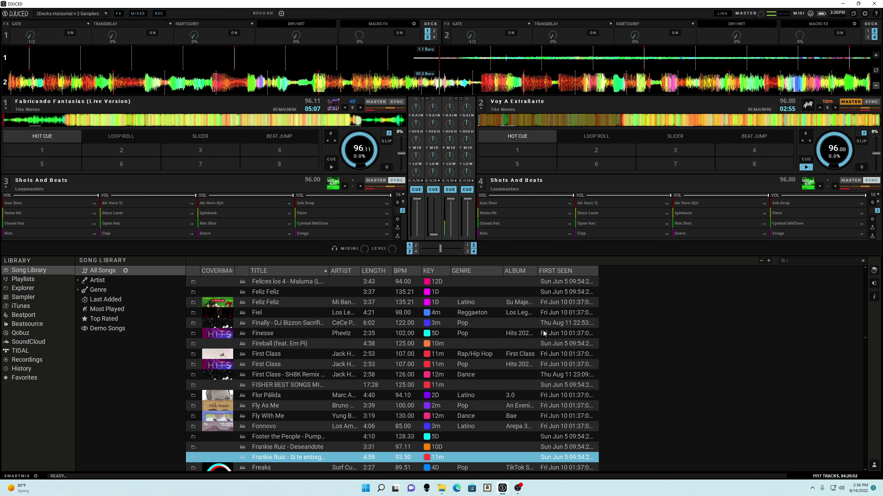
pyautogui.press('Up')
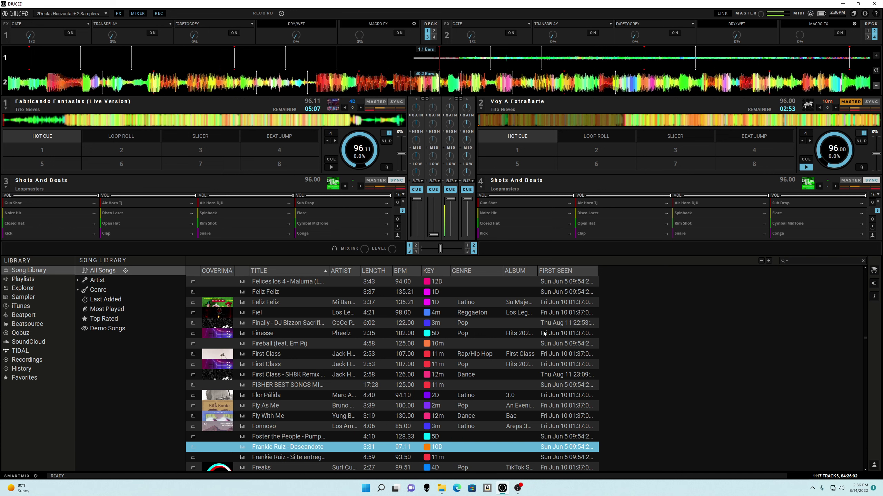
# Step: Select Frankie Ruiz - Si te entregas a mi in the song list and load it onto deck 1
pyautogui.press('Down')
pyautogui.press('Down')
pyautogui.press('Down')
pyautogui.press('Down')
pyautogui.press('Down')
pyautogui.press('Up')
pyautogui.press('Up')
pyautogui.press('Up')
pyautogui.press('Up')
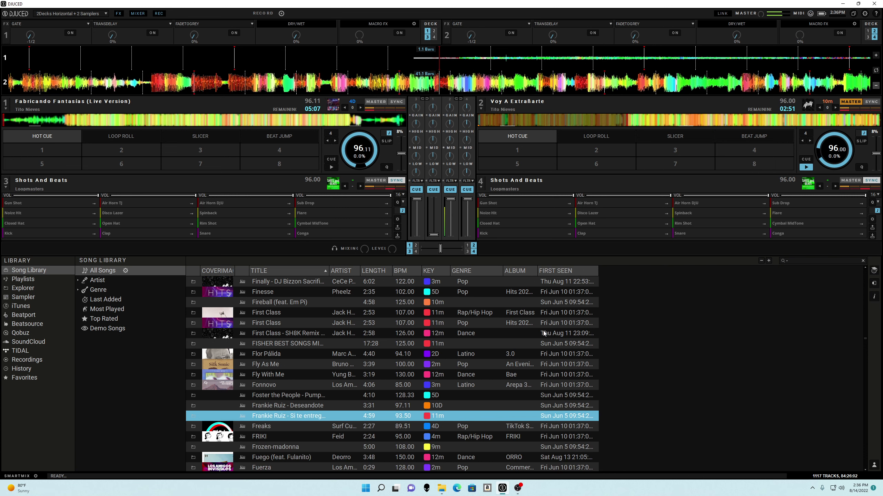
pyautogui.hotkey('shift', 'Left')
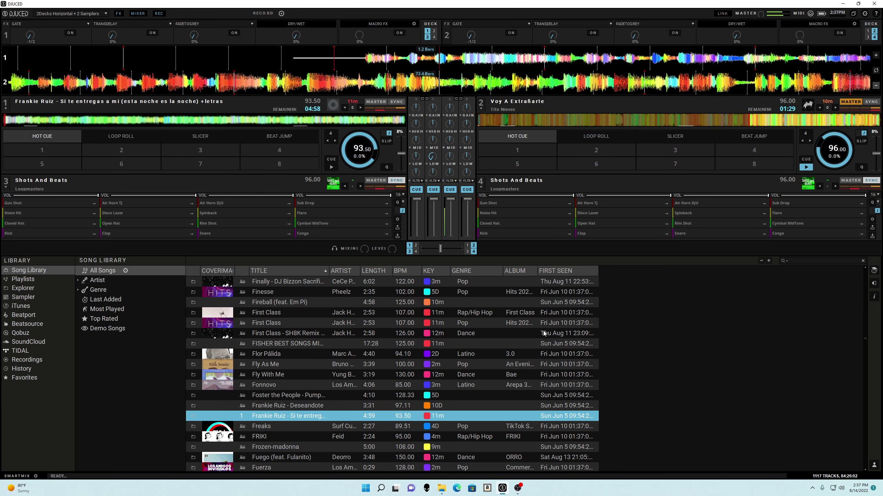
# Step: Check the song list in the browser-only layout, return to the deck layout and start Frankie Ruiz - Si te entregas a mi on deck 1
pyautogui.press('Tab')
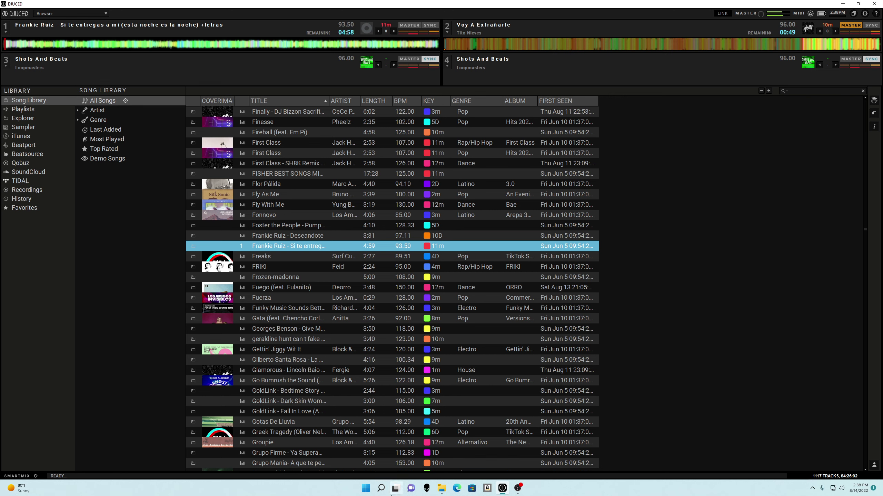
pyautogui.click(699, 308)
pyautogui.press('Tab')
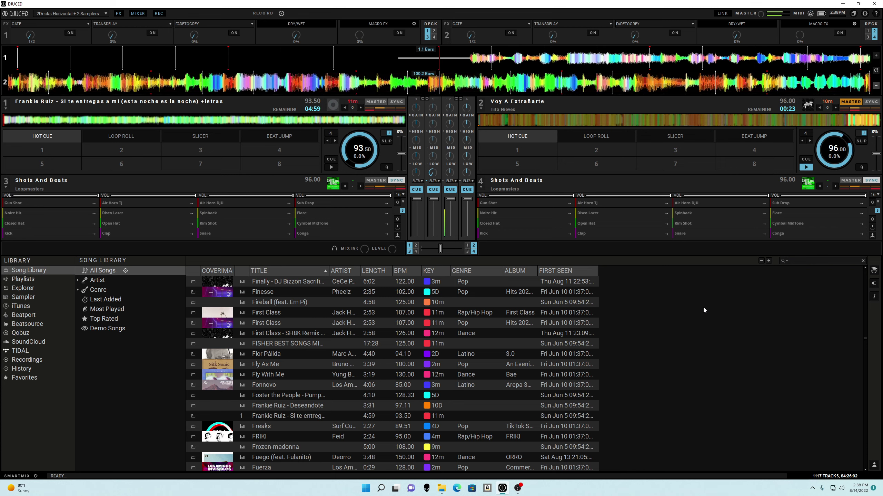
pyautogui.press('space')
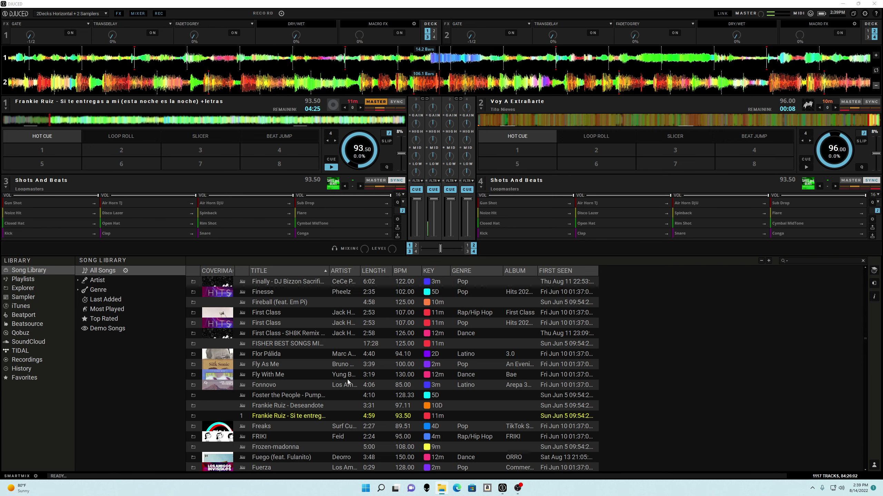
# Step: Look through the song library from the Frankie Ruiz entries to the Jamiroquai titles for the next song
pyautogui.scroll(-3, 382, 399)
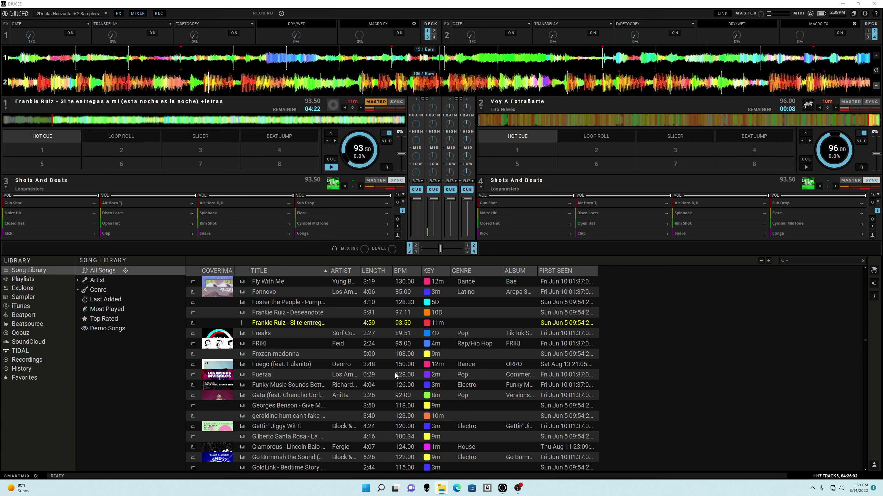
pyautogui.scroll(-2, 395, 375)
pyautogui.scroll(-3, 395, 375)
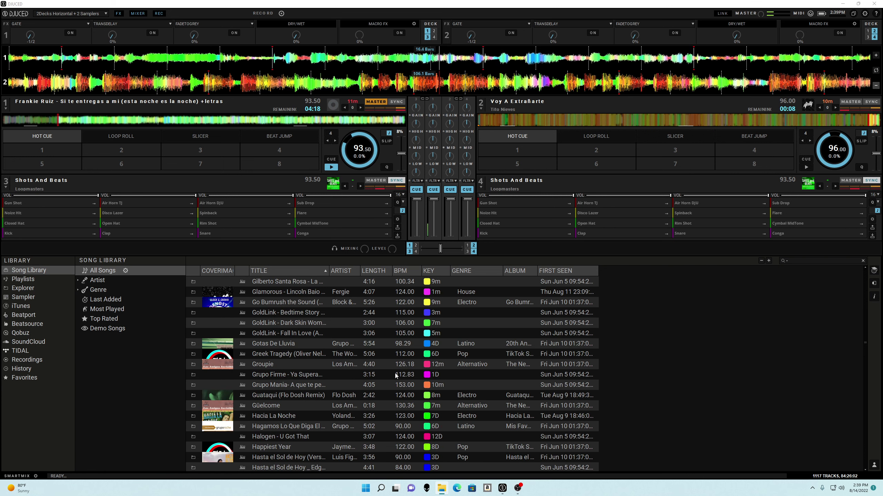
pyautogui.scroll(-3, 362, 418)
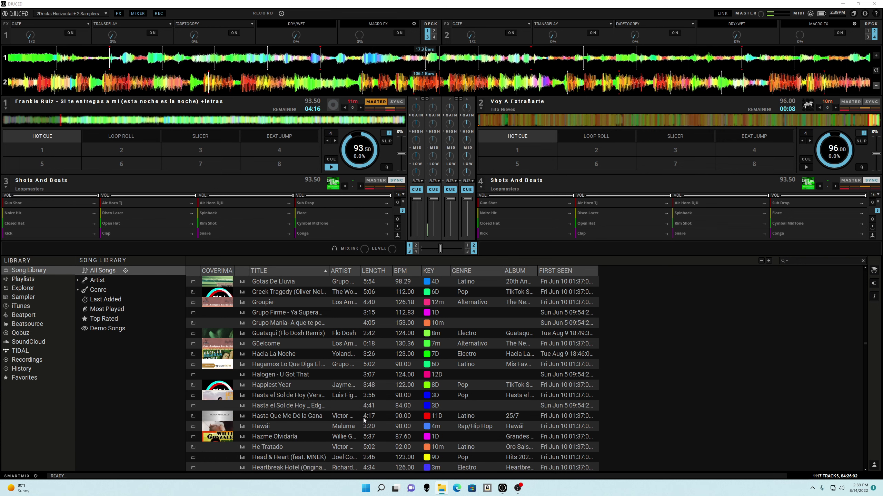
pyautogui.scroll(-3, 363, 418)
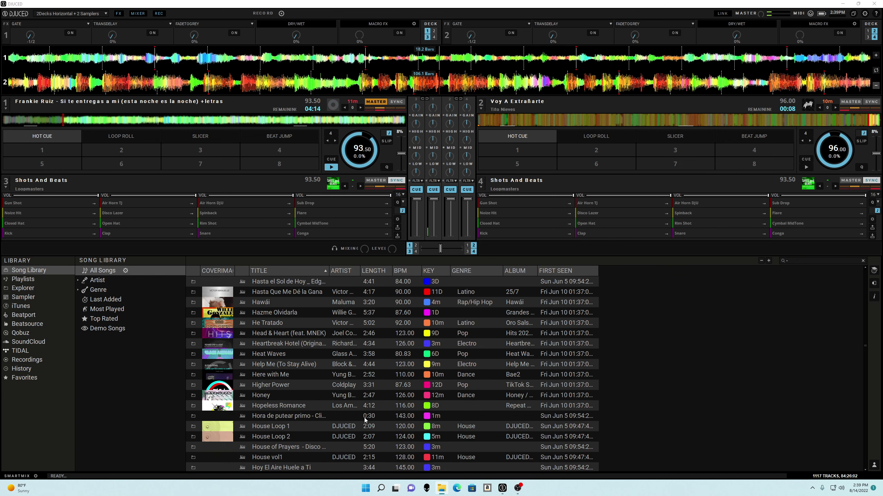
pyautogui.scroll(-2, 364, 418)
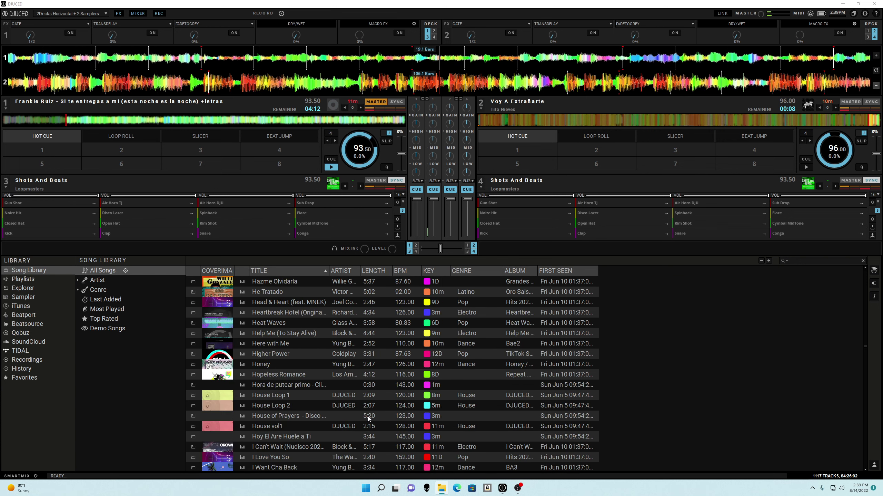
pyautogui.scroll(-4, 347, 427)
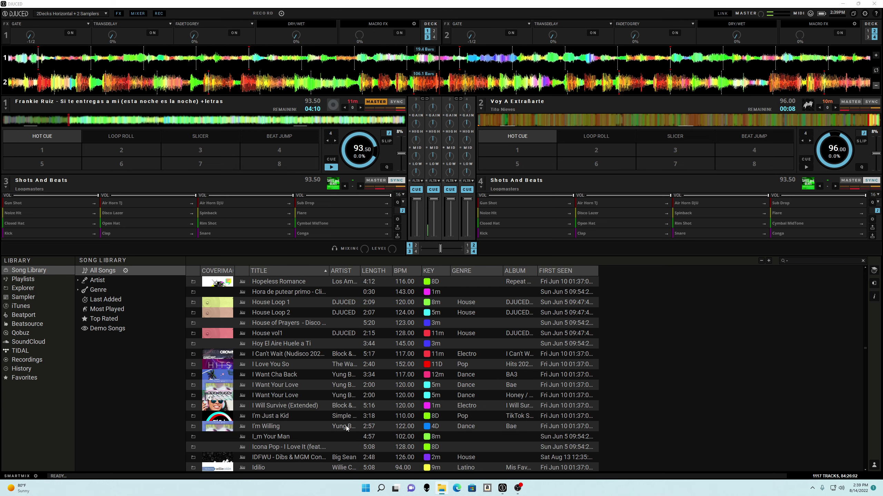
pyautogui.scroll(-4, 346, 426)
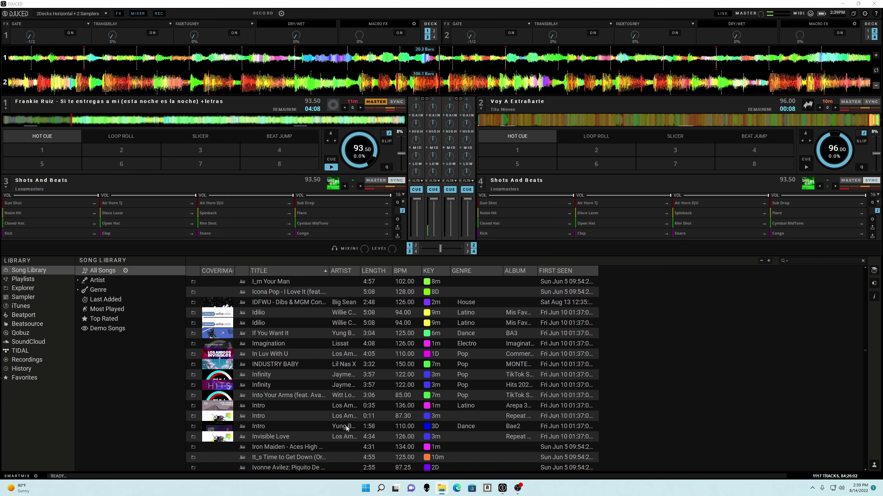
pyautogui.scroll(-1, 346, 427)
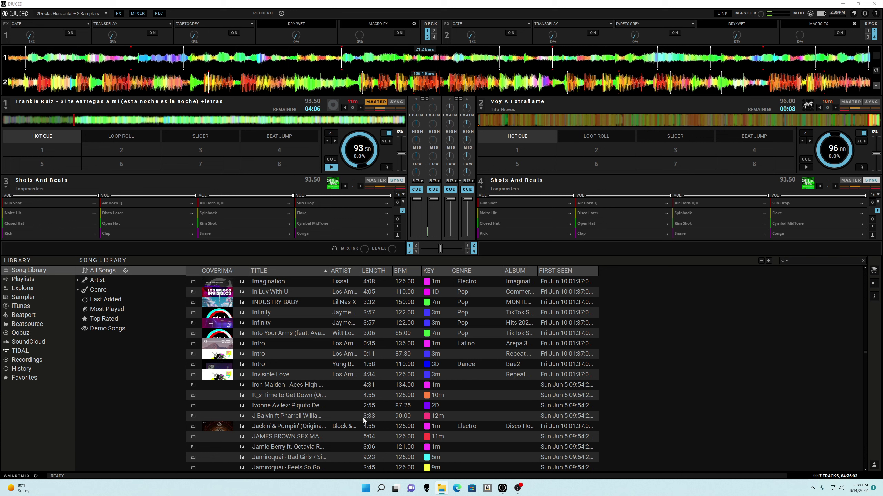
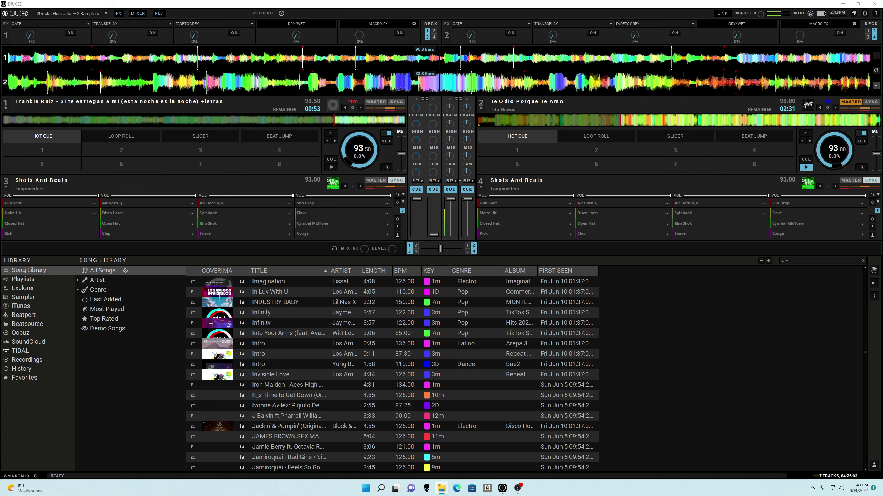
# Step: Load No Me Vuelvo A Enamorar - DJ Mag Re-Drum onto deck 1 and audition several points in its opening part
pyautogui.moveTo(834, 159); pyautogui.dragTo(360, 147)
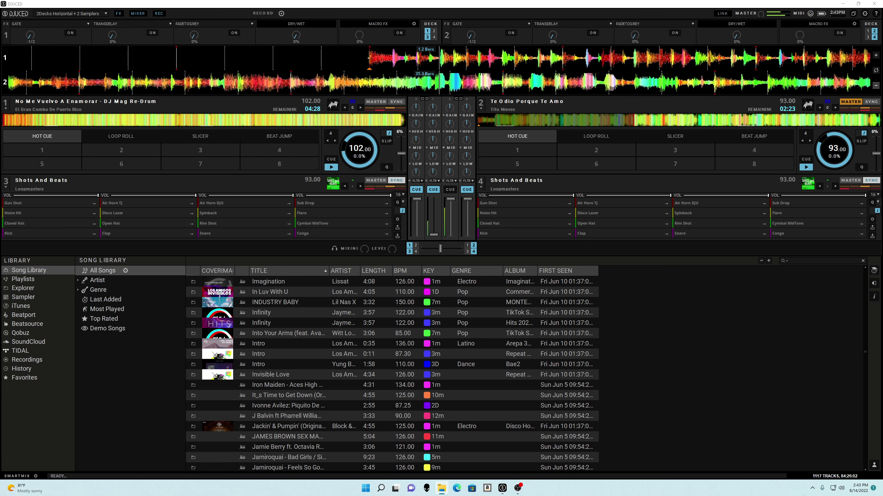
pyautogui.click(35, 120)
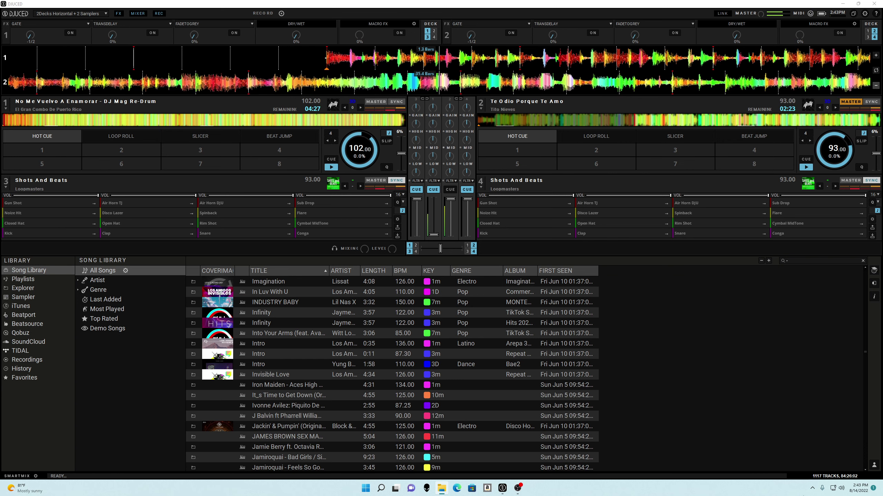
pyautogui.click(43, 122)
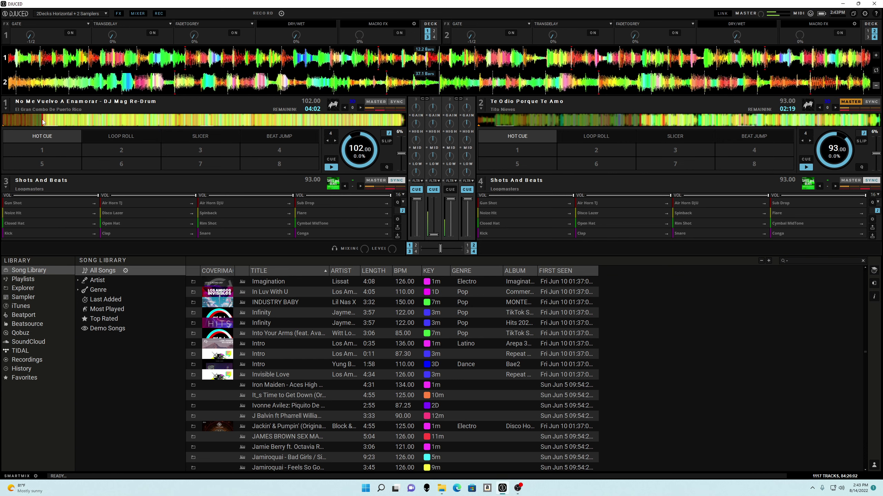
pyautogui.click(73, 122)
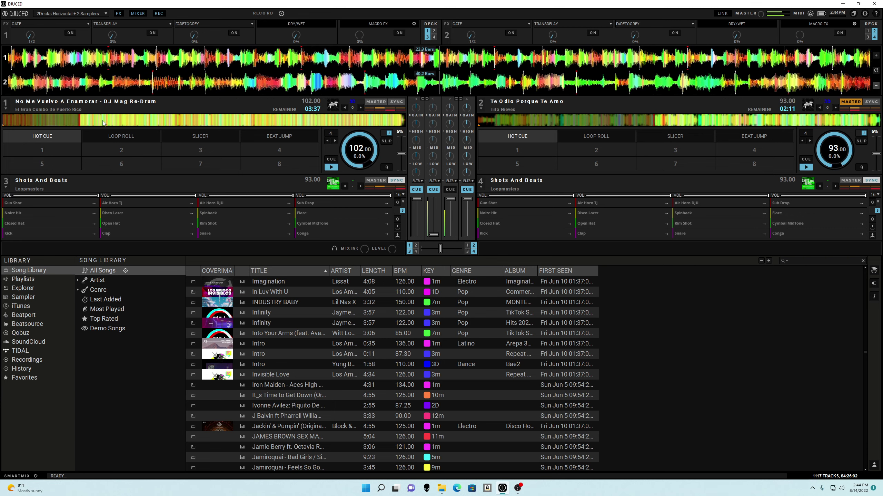
# Step: Return deck 1 to the start of No Me Vuelvo A Enamorar and play it, taking over from Te Odio Porque Te Amo
pyautogui.click(5, 121)
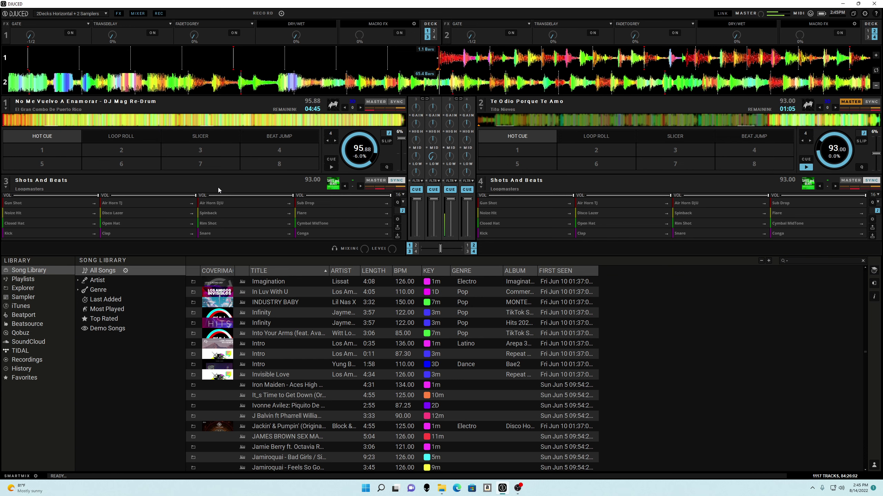
pyautogui.press('space')
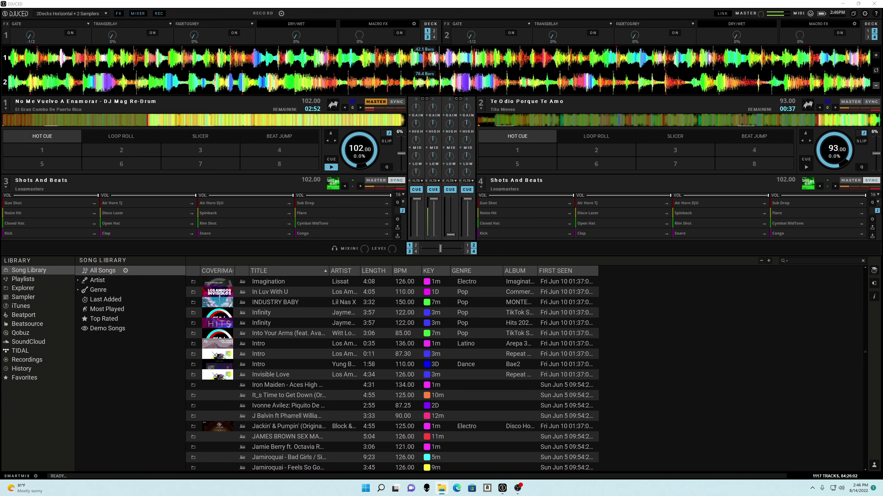
# Step: Look through the songs from Iron Maiden - Aces High to the Justin Timberlake titles for deck 2's next song
pyautogui.click(320, 385)
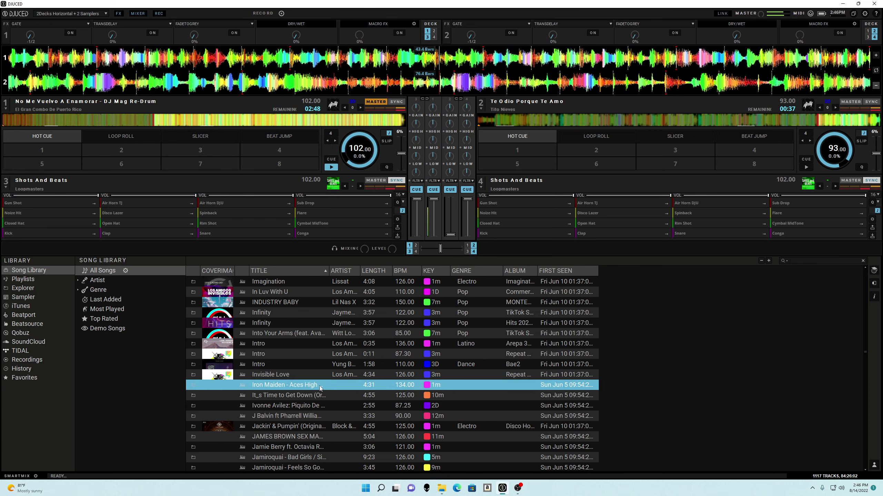
pyautogui.press('Down')
pyautogui.press('Down')
pyautogui.press('Down')
pyautogui.press('Down')
pyautogui.press('Down')
pyautogui.press('Down')
pyautogui.press('Down')
pyautogui.press('Down')
pyautogui.press('Down')
pyautogui.press('Down')
pyautogui.press('Down')
pyautogui.press('Down')
pyautogui.press('Down')
pyautogui.press('Down')
pyautogui.press('Down')
pyautogui.press('Down')
pyautogui.press('Down')
pyautogui.press('Down')
pyautogui.press('Down')
pyautogui.press('Down')
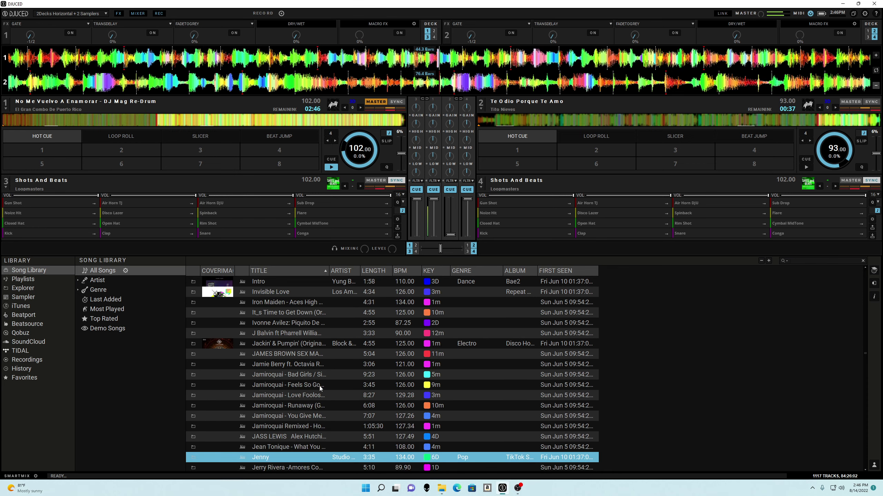
pyautogui.press('Down')
pyautogui.press('Down')
pyautogui.press('Down')
pyautogui.press('Down')
pyautogui.press('Down')
pyautogui.press('Down')
pyautogui.press('Down')
pyautogui.press('Down')
pyautogui.press('Down')
pyautogui.press('Down')
pyautogui.press('Down')
pyautogui.press('Down')
pyautogui.press('Down')
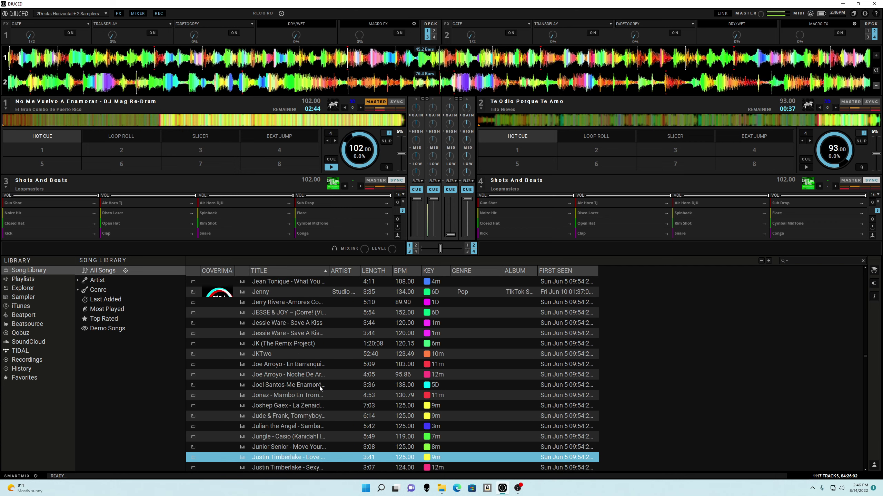
# Step: Continue examining the list from Justin Timberlake through the KAROL G and Kool & The Gang titles to La Agarro Bajando
pyautogui.press('Down')
pyautogui.press('Down')
pyautogui.press('Down')
pyautogui.press('Down')
pyautogui.press('Down')
pyautogui.press('Down')
pyautogui.press('Down')
pyautogui.press('Down')
pyautogui.press('Down')
pyautogui.press('Down')
pyautogui.press('Down')
pyautogui.press('Down')
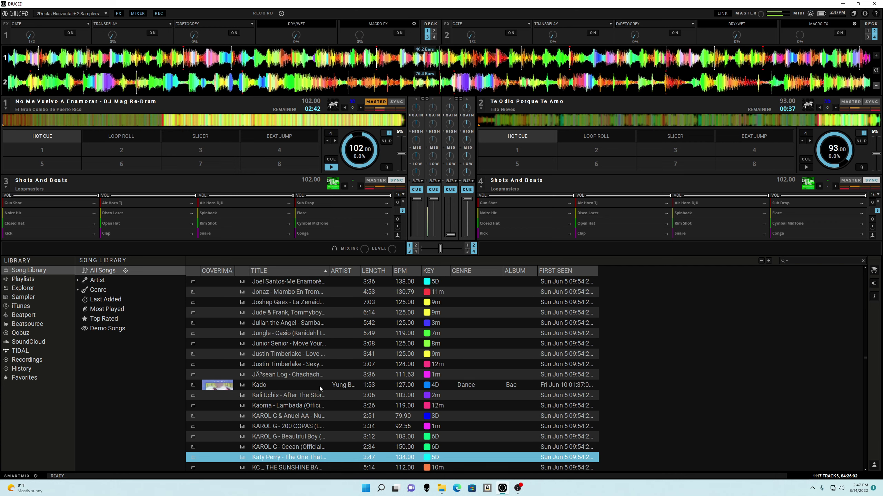
pyautogui.press('Down')
pyautogui.press('Down')
pyautogui.press('Down')
pyautogui.press('Down')
pyautogui.press('Down')
pyautogui.press('Down')
pyautogui.press('Down')
pyautogui.press('Down')
pyautogui.press('Down')
pyautogui.press('Down')
pyautogui.press('Down')
pyautogui.press('Down')
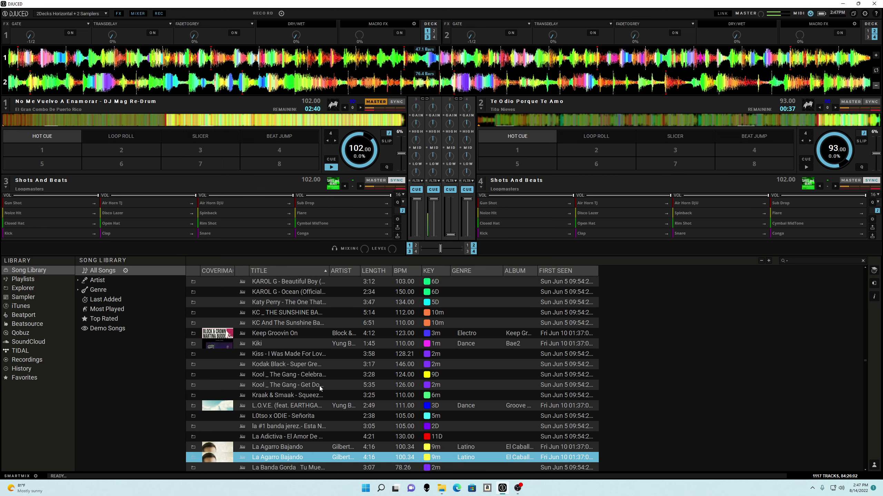
# Step: Compare the two La Agarro Bajando entries with the neighbouring titles around La Banda Gorda
pyautogui.press('Up')
pyautogui.press('Up')
pyautogui.press('Up')
pyautogui.press('Down')
pyautogui.press('Down')
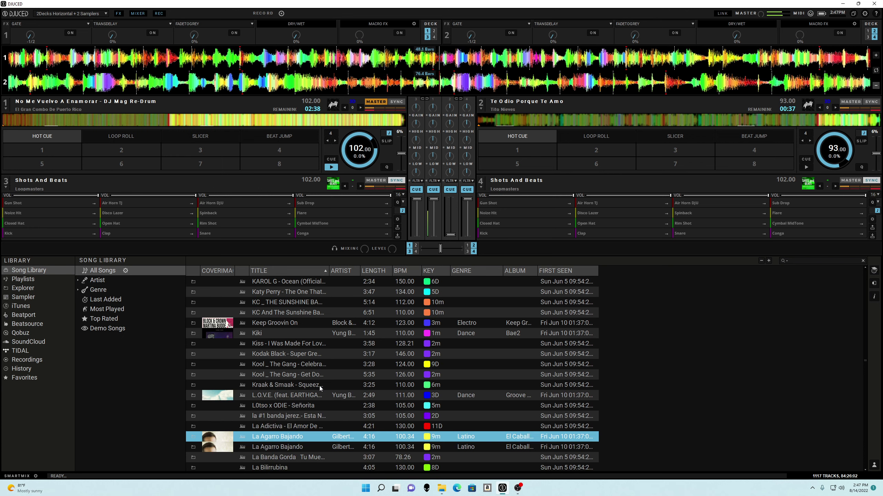
pyautogui.press('Down')
pyautogui.press('Down')
pyautogui.press('Down')
pyautogui.press('Down')
pyautogui.press('Up')
pyautogui.press('Up')
pyautogui.press('Up')
pyautogui.press('Up')
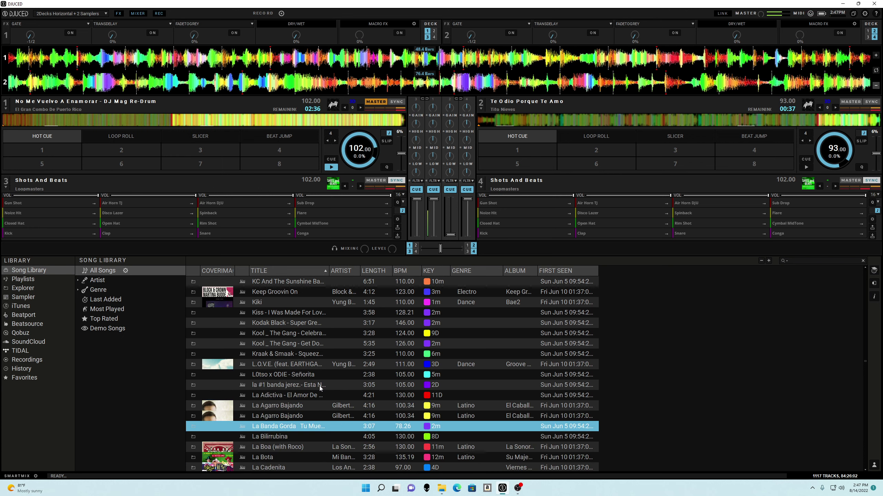
# Step: Examine the songs from La Bilirrubina through La Cadenita and La Chona to La Cumbia De Los Ferroc..
pyautogui.press('Down')
pyautogui.press('Down')
pyautogui.press('Down')
pyautogui.press('Down')
pyautogui.press('Down')
pyautogui.press('Down')
pyautogui.press('Down')
pyautogui.press('Down')
pyautogui.press('Down')
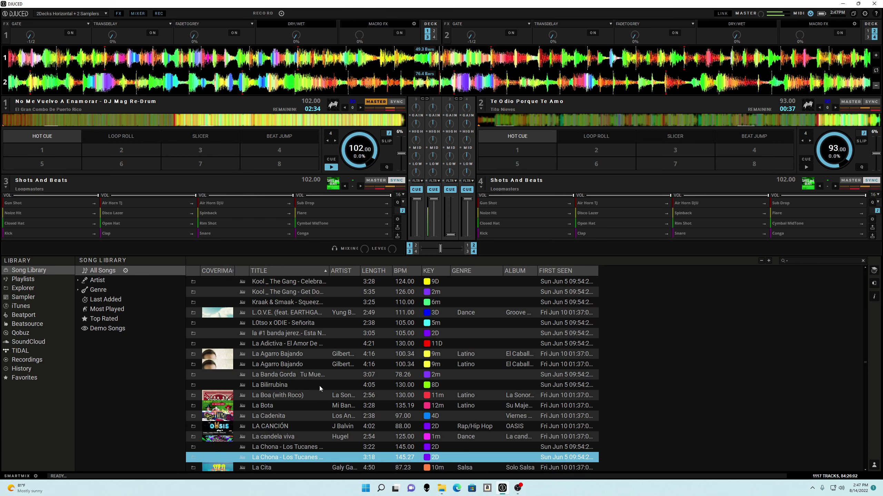
pyautogui.press('Down')
pyautogui.press('Down')
pyautogui.press('Down')
pyautogui.press('Down')
pyautogui.press('Down')
pyautogui.press('Down')
pyautogui.press('Down')
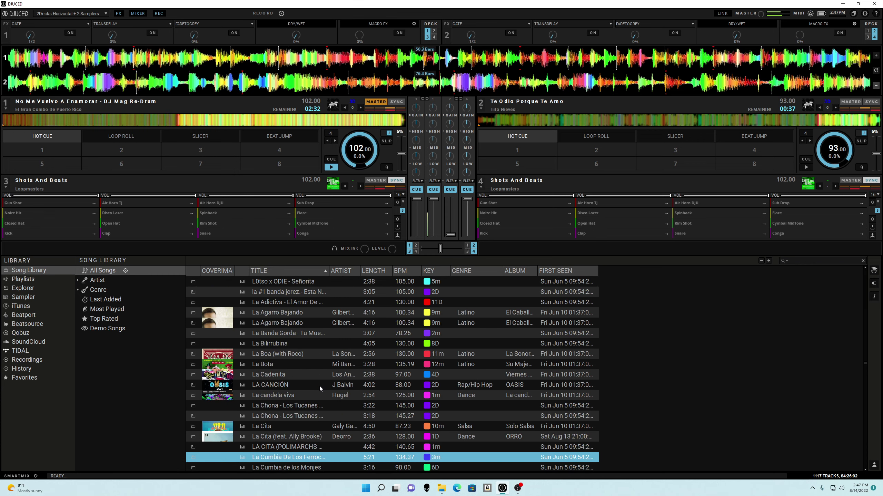
# Step: Compare the different versions of La Cita, including the Deorro and POLIMARCHS entries
pyautogui.press('Up')
pyautogui.press('Up')
pyautogui.press('Up')
pyautogui.press('Up')
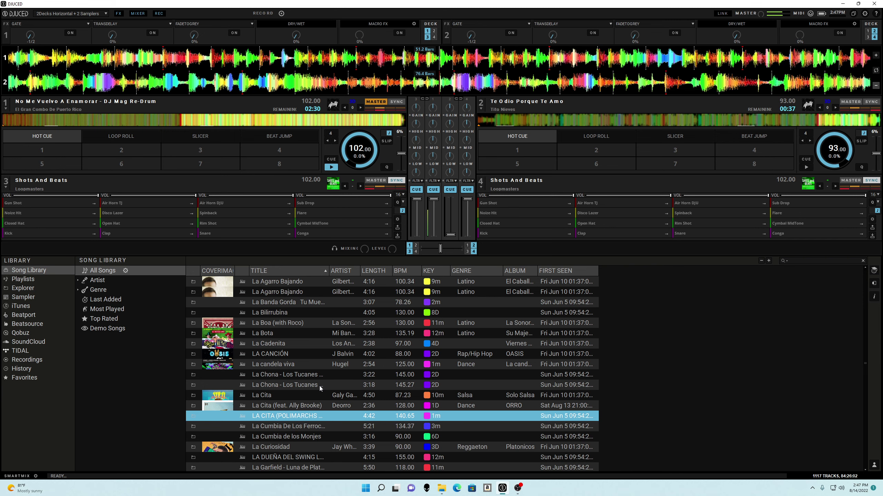
pyautogui.press('Down')
pyautogui.press('Up')
pyautogui.press('Up')
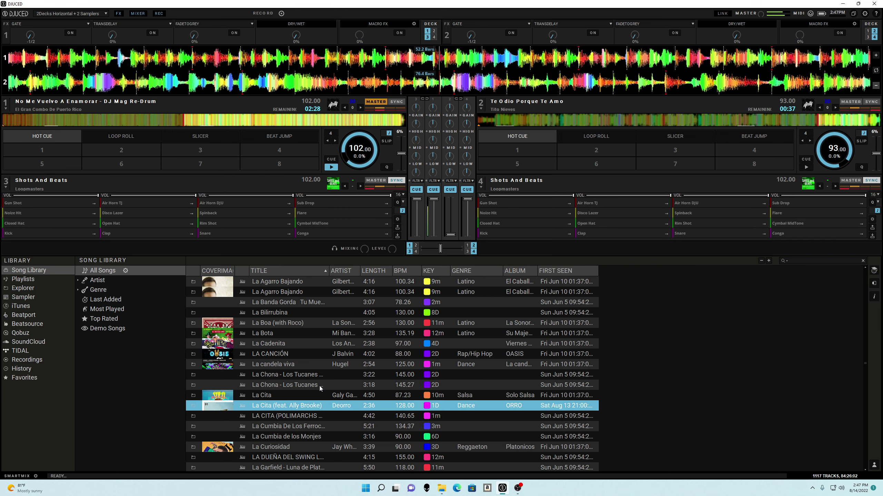
pyautogui.press('Down')
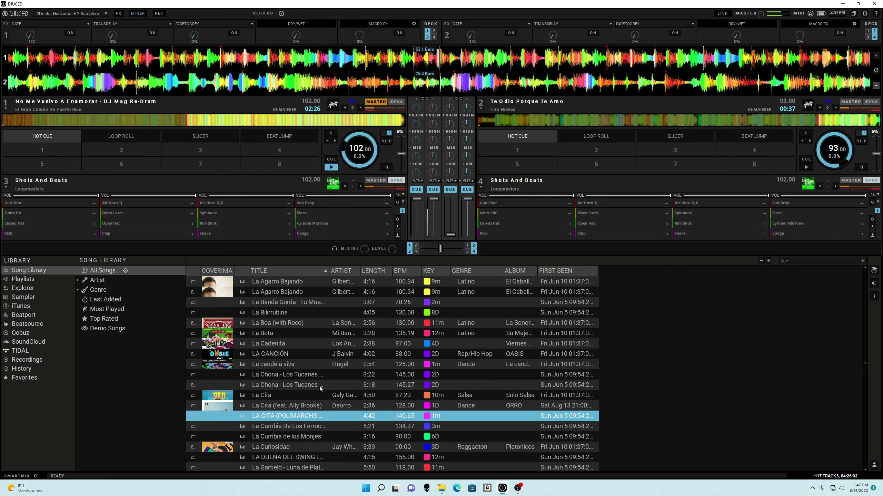
# Step: Look through the titles from La Cumbia de los Monjes past La Luna and La Negra Tiene Tumbao to La Pajarita La Paul
pyautogui.press('Down')
pyautogui.press('Down')
pyautogui.press('Down')
pyautogui.press('Down')
pyautogui.press('Down')
pyautogui.press('Down')
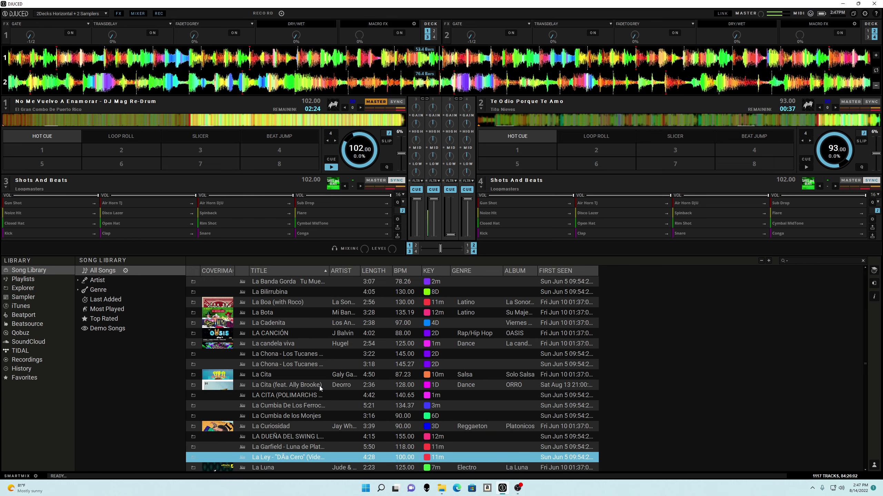
pyautogui.press('Down')
pyautogui.press('Down')
pyautogui.press('Down')
pyautogui.press('Down')
pyautogui.press('Down')
pyautogui.press('Down')
pyautogui.press('Down')
pyautogui.press('Down')
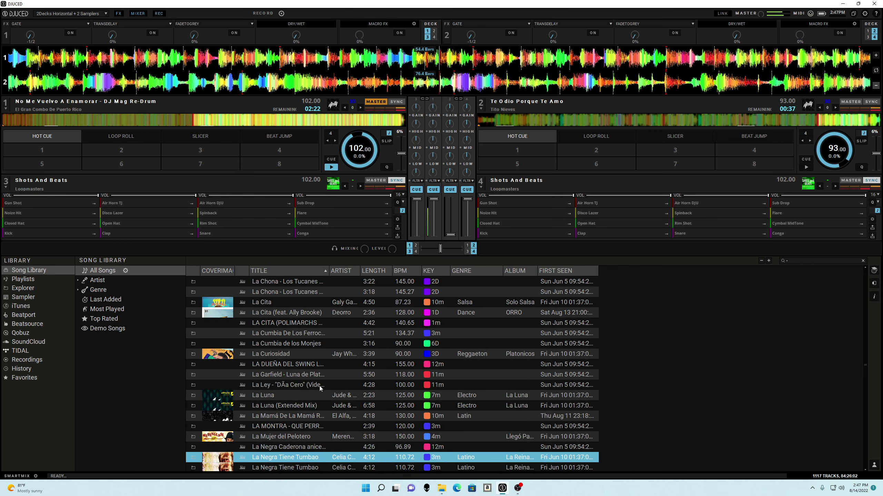
pyautogui.press('Down')
pyautogui.press('Down')
pyautogui.press('Down')
pyautogui.press('Down')
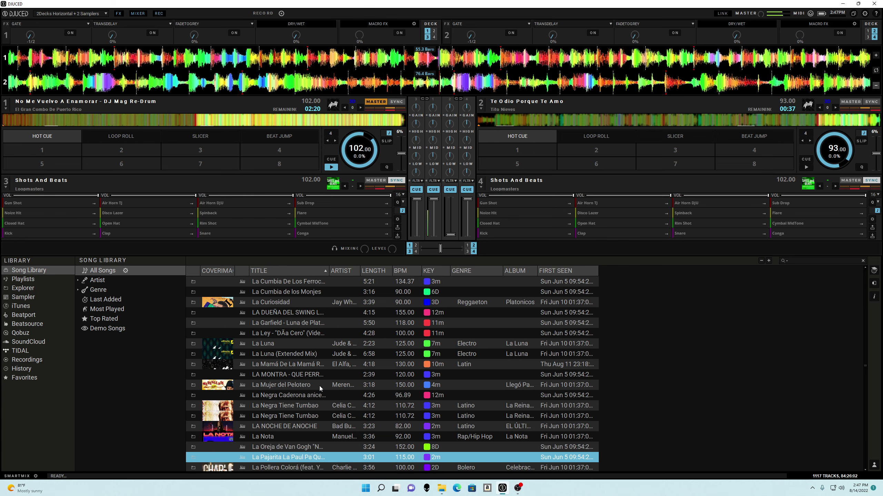
# Step: Recheck the entries between La Negra Tiene Tumbao and La Nota as candidates
pyautogui.press('Up')
pyautogui.press('Up')
pyautogui.press('Up')
pyautogui.press('Up')
pyautogui.press('Up')
pyautogui.press('Down')
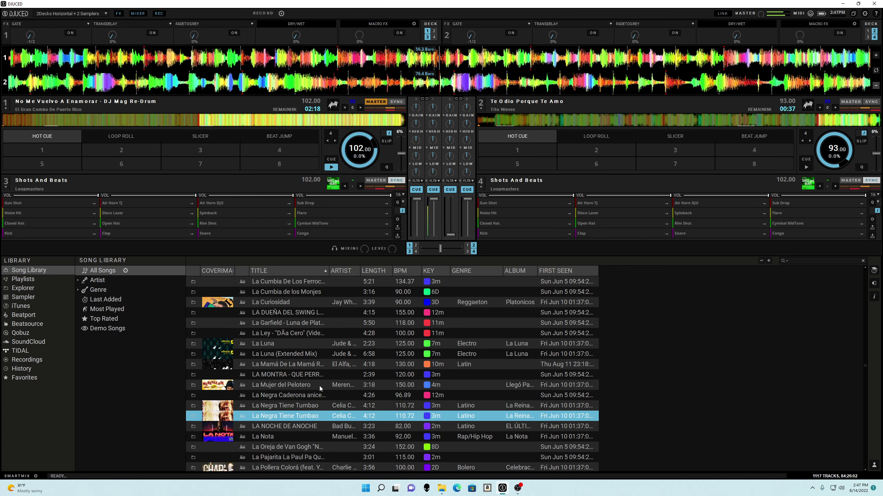
pyautogui.press('Down')
pyautogui.press('Down')
pyautogui.press('Down')
pyautogui.press('Down')
pyautogui.press('Down')
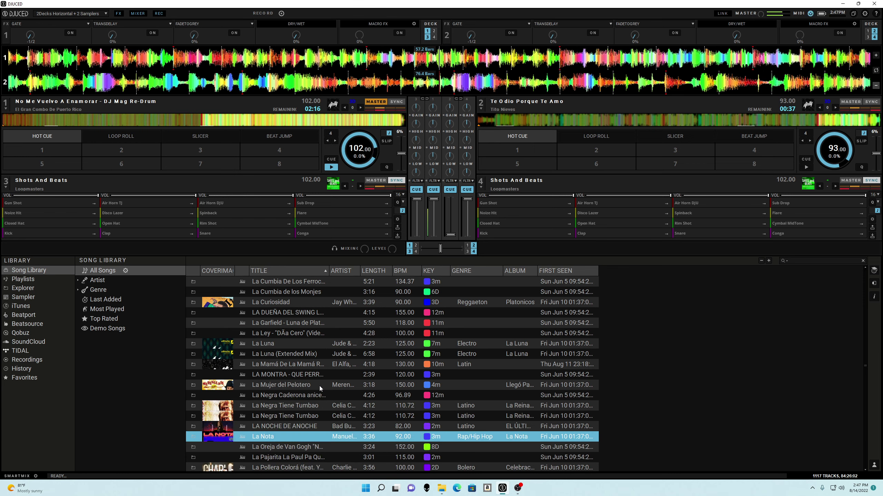
# Step: Examine the following songs from La Oreja de Van Gogh through La Quemona to La Reina
pyautogui.press('Down')
pyautogui.press('Down')
pyautogui.press('Down')
pyautogui.press('Down')
pyautogui.press('Down')
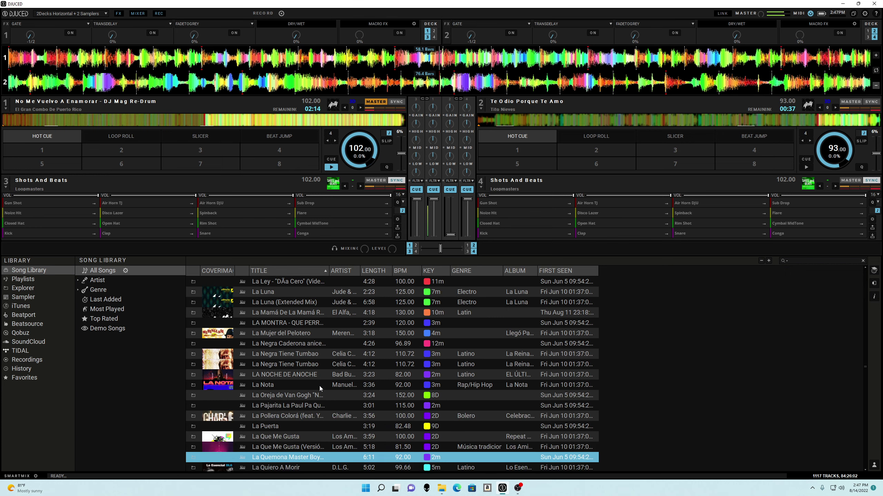
pyautogui.press('Down')
pyautogui.press('Down')
pyautogui.press('Down')
pyautogui.press('Down')
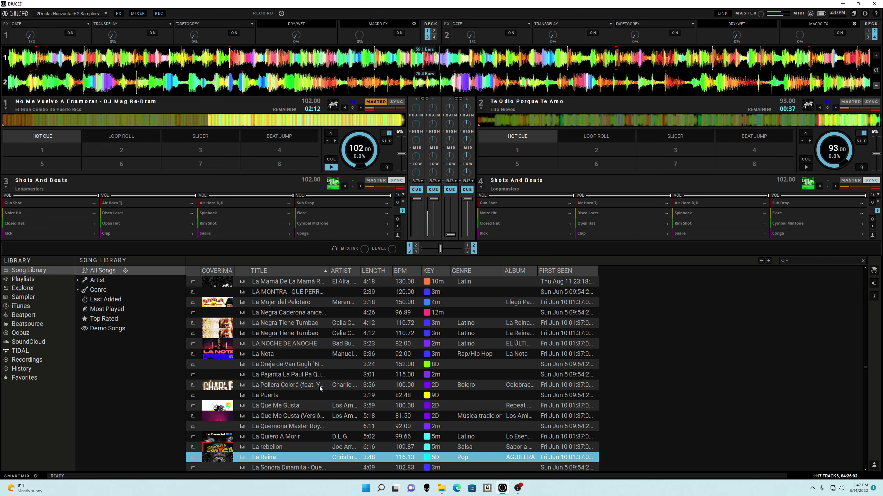
# Step: Recheck the titles just before La Reina and continue to the La Sonora Dinamita track as a candidate
pyautogui.press('Up')
pyautogui.press('Up')
pyautogui.press('Up')
pyautogui.press('Up')
pyautogui.press('Down')
pyautogui.press('Down')
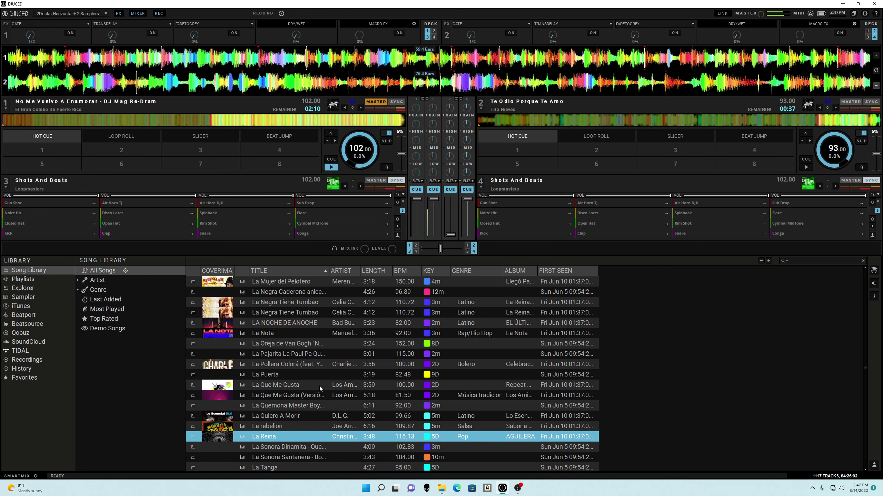
pyautogui.press('Down')
pyautogui.press('Down')
pyautogui.press('Up')
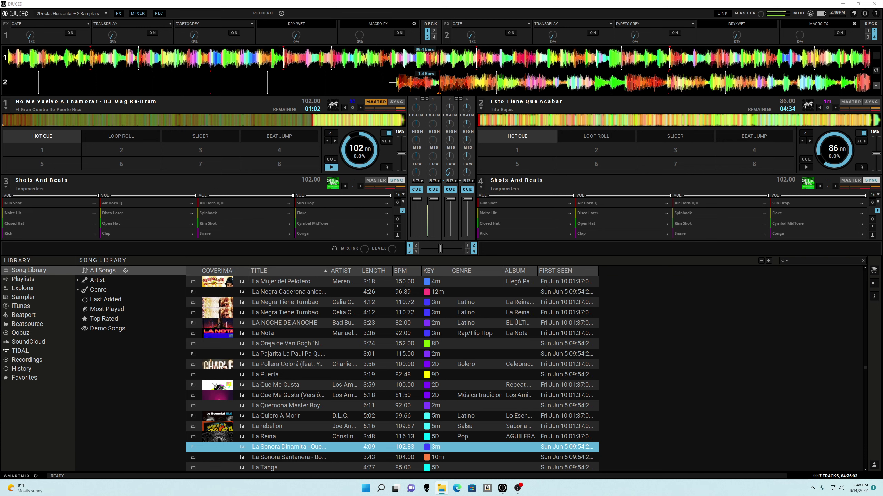
# Step: Start playback of Esto Tiene Que Acabar by Tito Rojas on deck 2 while deck 1 keeps playing
pyautogui.press('space')
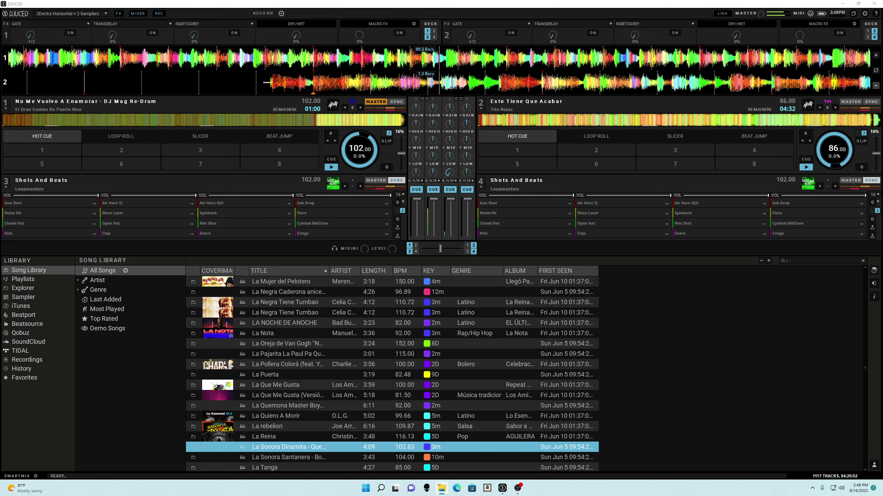